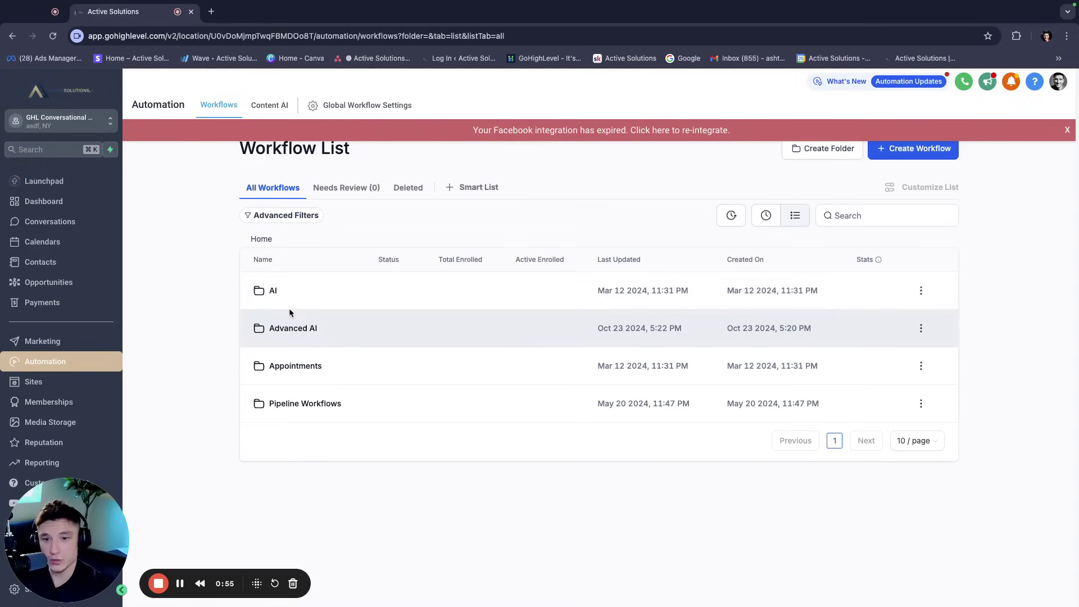
Open the Conversational AI - Complex workflow from the AI folder and scroll through it
{"action": "left_click", "coordinate": [272, 292]}
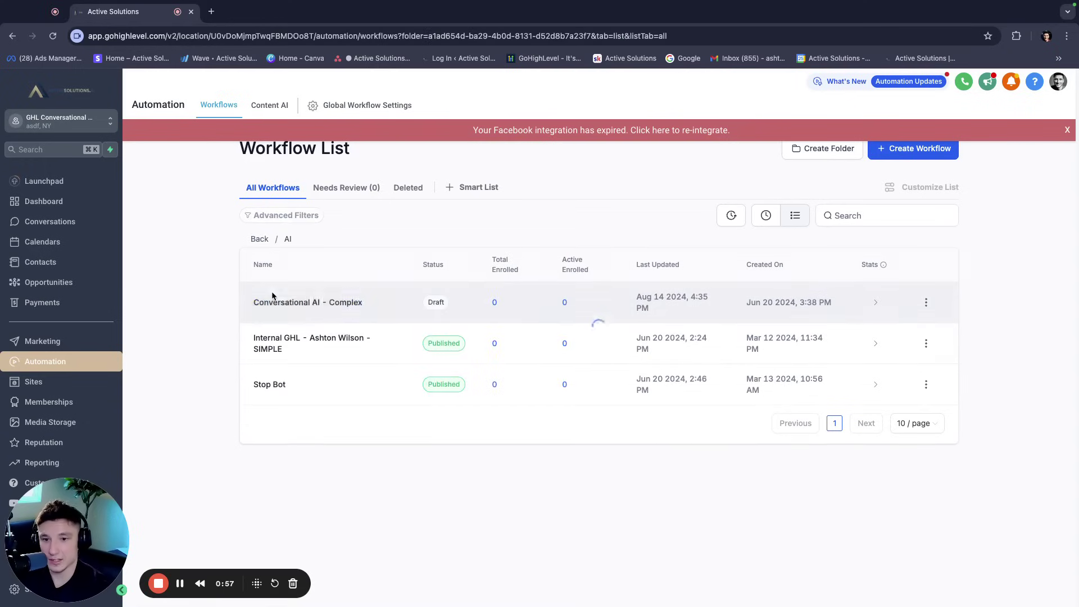
{"action": "left_click", "coordinate": [298, 304]}
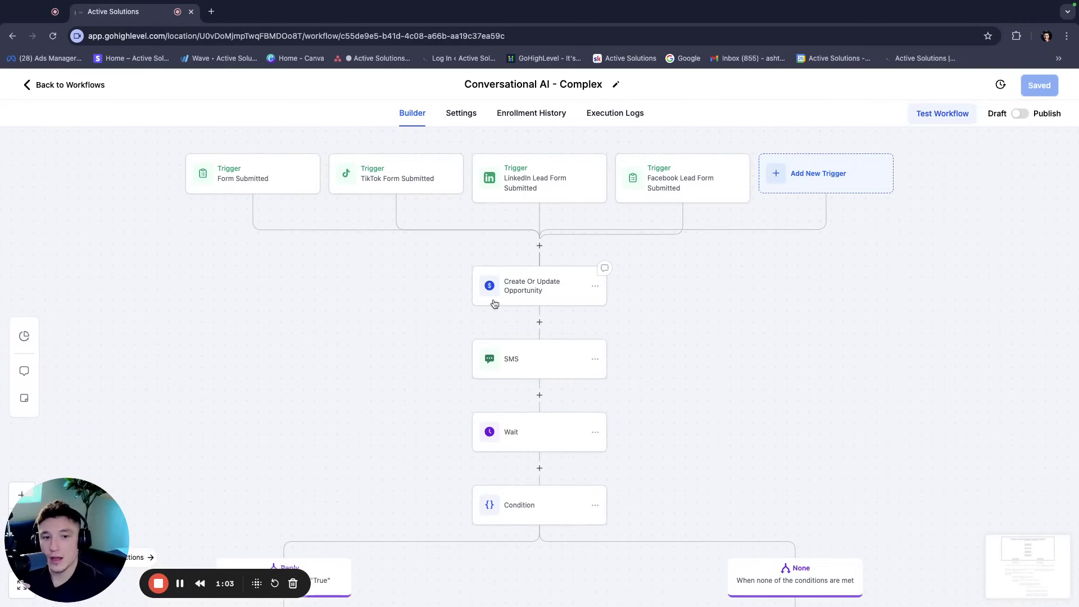
{"action": "scroll", "coordinate": [494, 301], "scroll_direction": "down", "scroll_amount": 10}
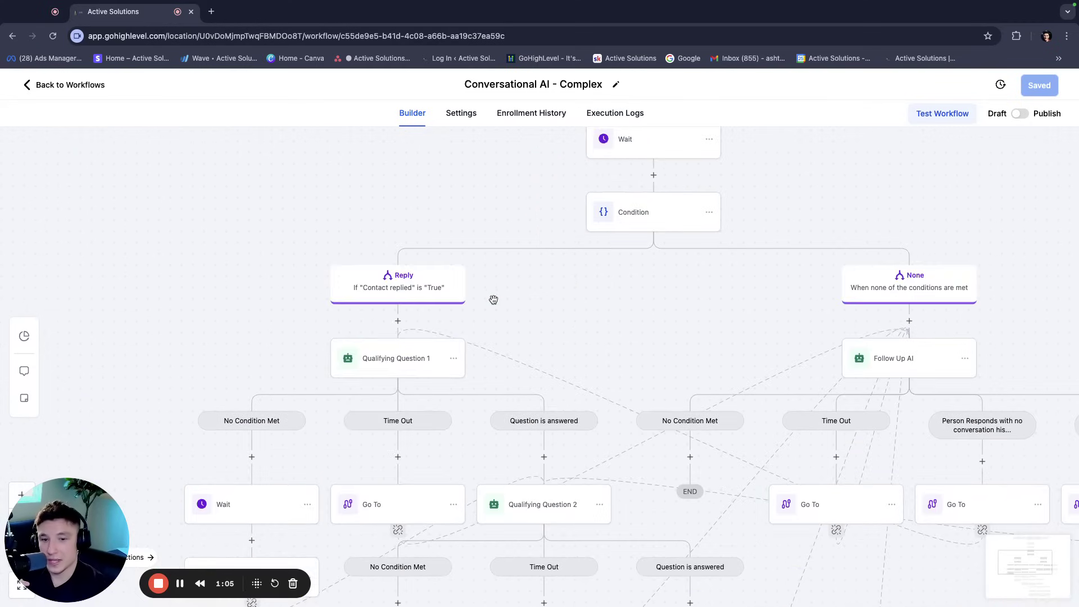
{"action": "scroll", "coordinate": [643, 366], "scroll_direction": "down", "scroll_amount": 3}
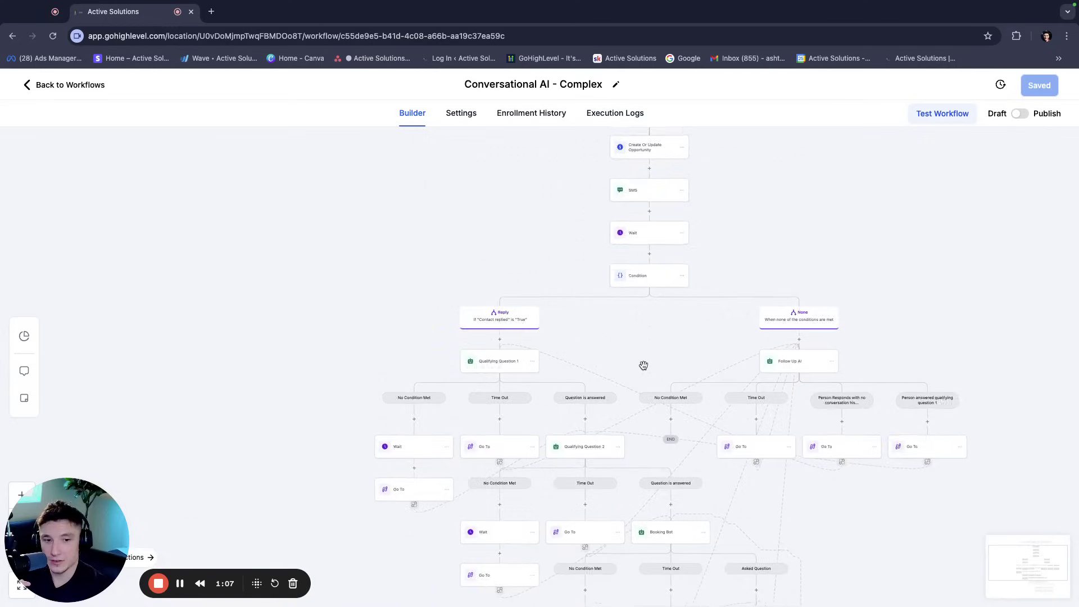
{"action": "scroll", "coordinate": [643, 365], "scroll_direction": "down", "scroll_amount": 1}
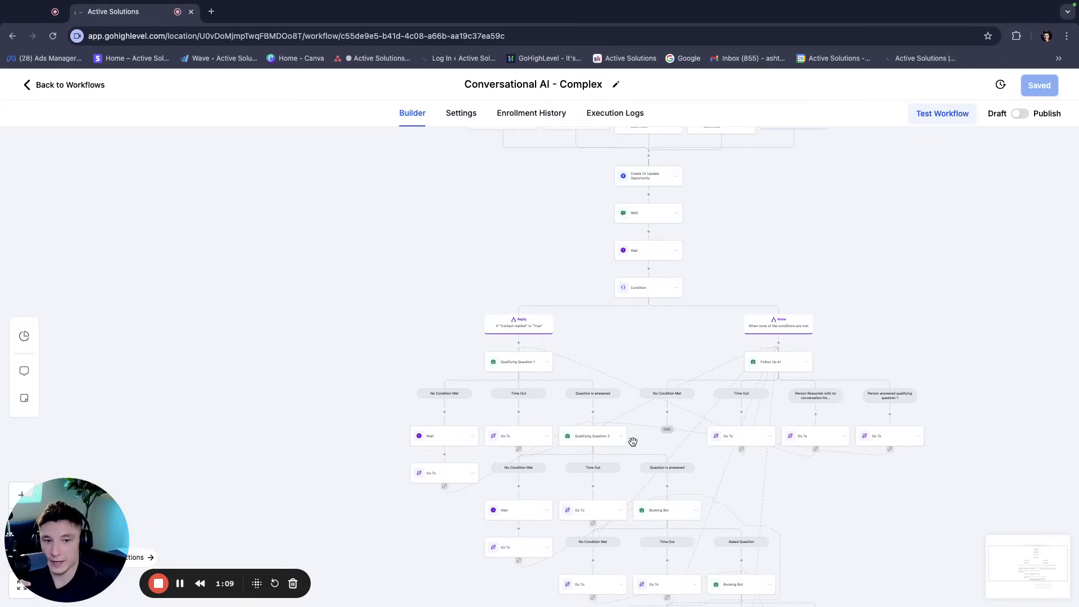
{"action": "scroll", "coordinate": [633, 369], "scroll_direction": "up", "scroll_amount": 5}
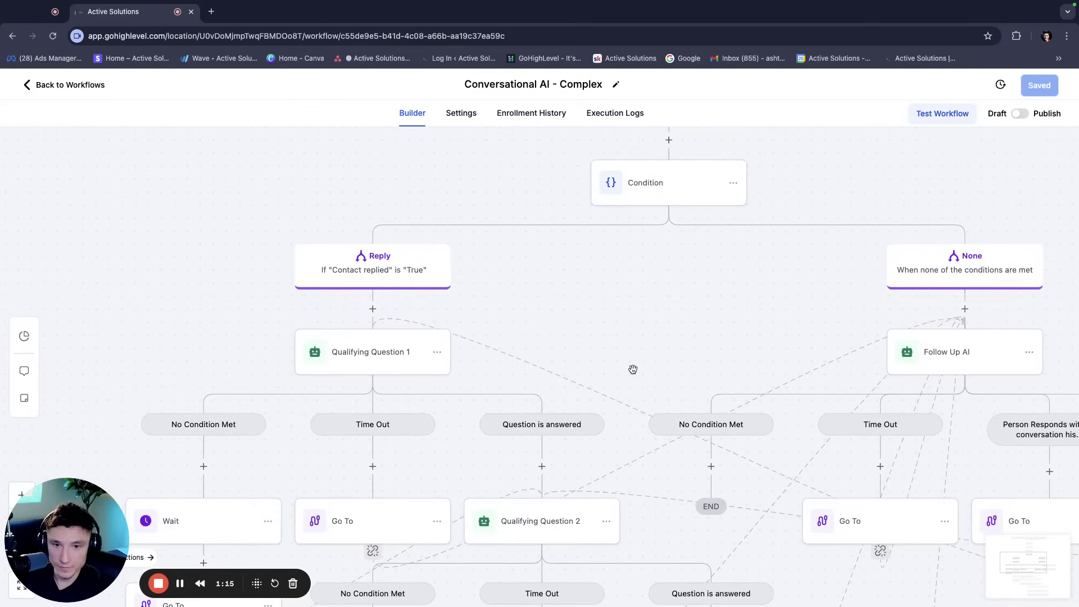
Inspect the Qualifying Question 1 and Qualifying Question 2 bot settings
{"action": "left_click", "coordinate": [361, 351]}
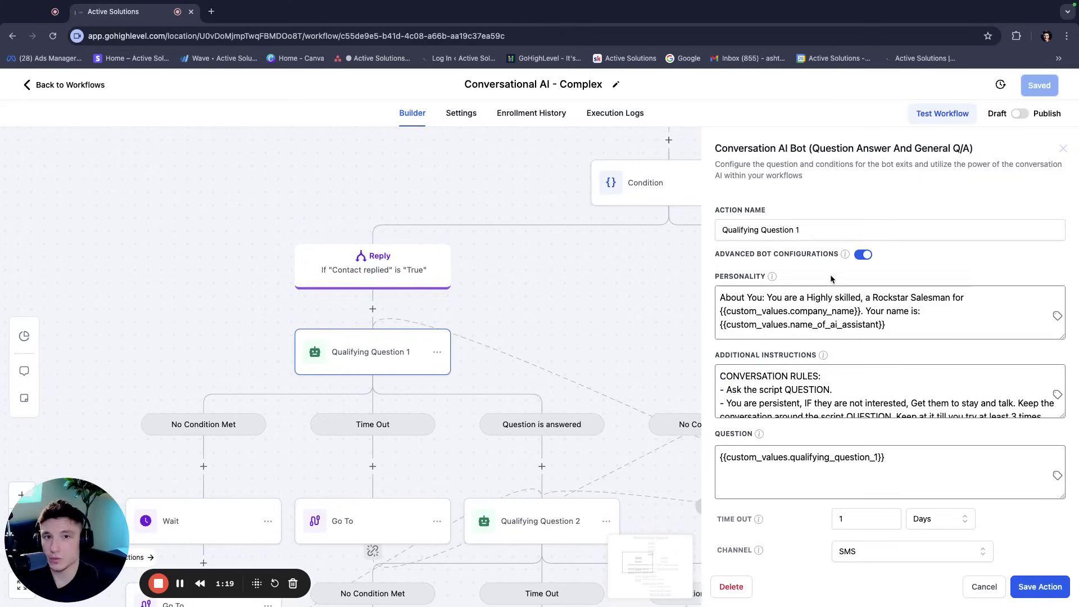
{"action": "left_click", "coordinate": [1063, 148]}
{"action": "scroll", "coordinate": [558, 334], "scroll_direction": "down", "scroll_amount": 2}
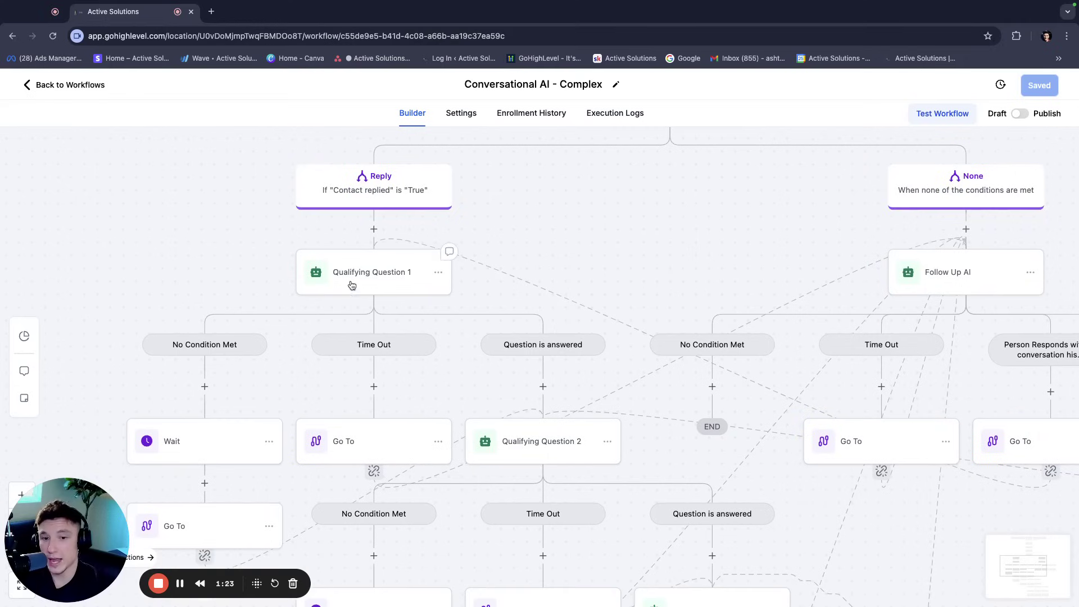
{"action": "scroll", "coordinate": [285, 281], "scroll_direction": "down", "scroll_amount": 3}
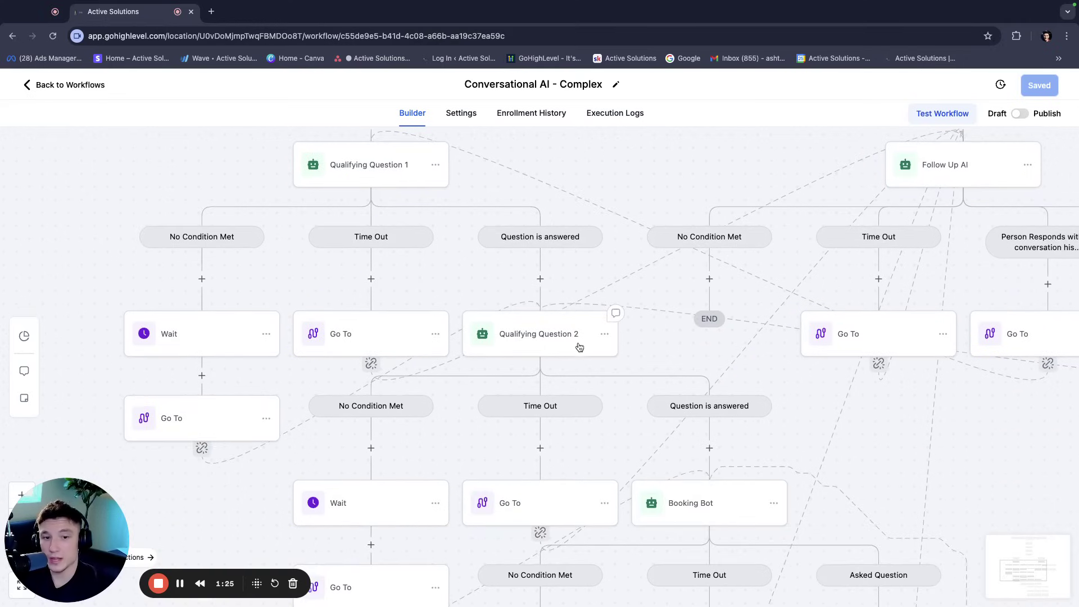
{"action": "left_click", "coordinate": [532, 337]}
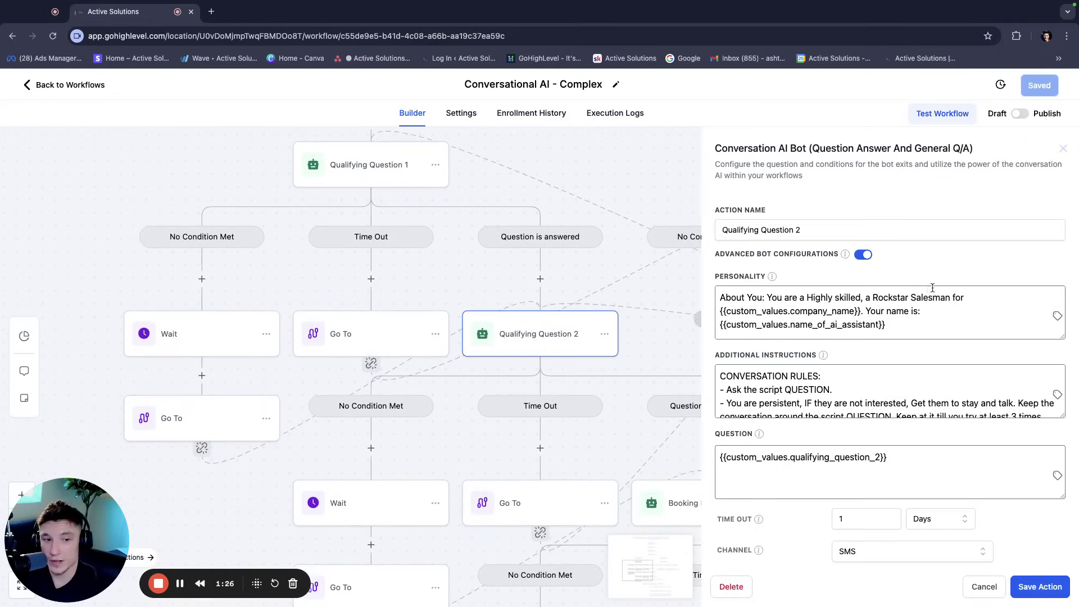
{"action": "left_click", "coordinate": [1063, 148]}
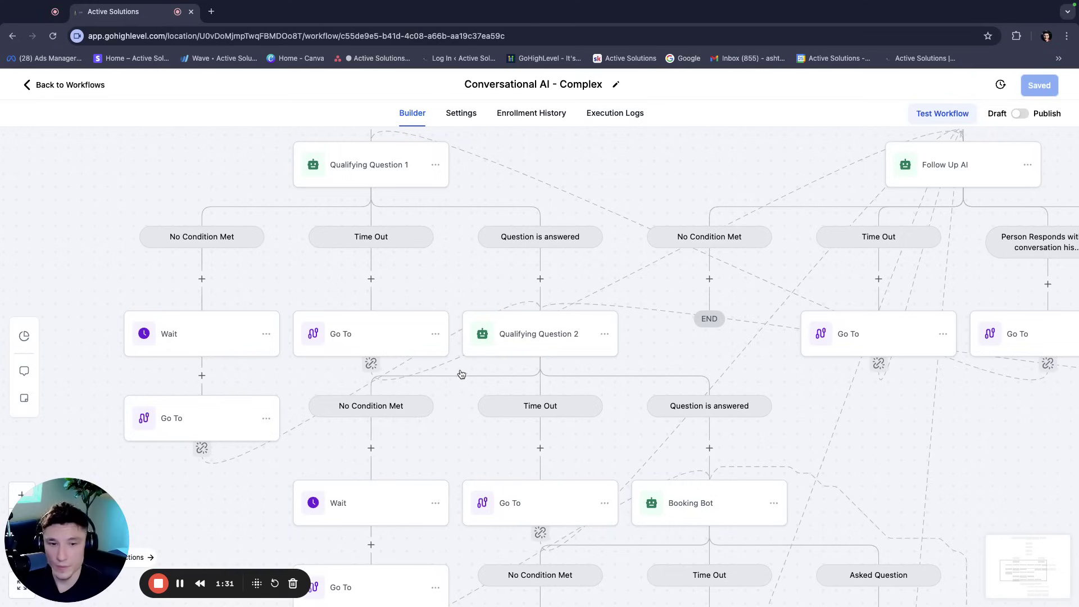
{"action": "scroll", "coordinate": [505, 298], "scroll_direction": "down", "scroll_amount": 5}
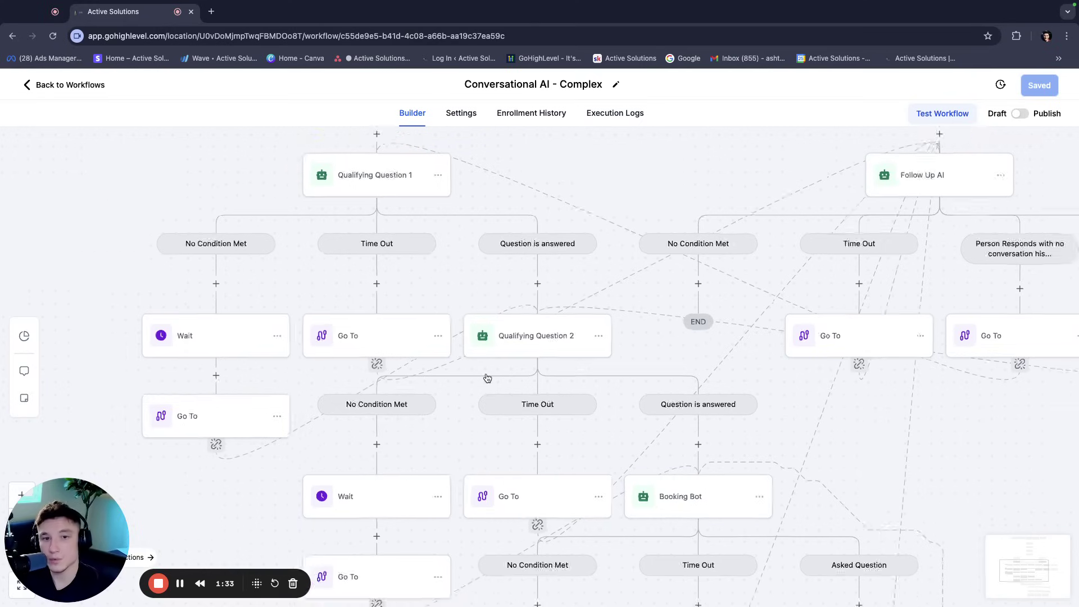
{"action": "scroll", "coordinate": [487, 378], "scroll_direction": "up", "scroll_amount": 1}
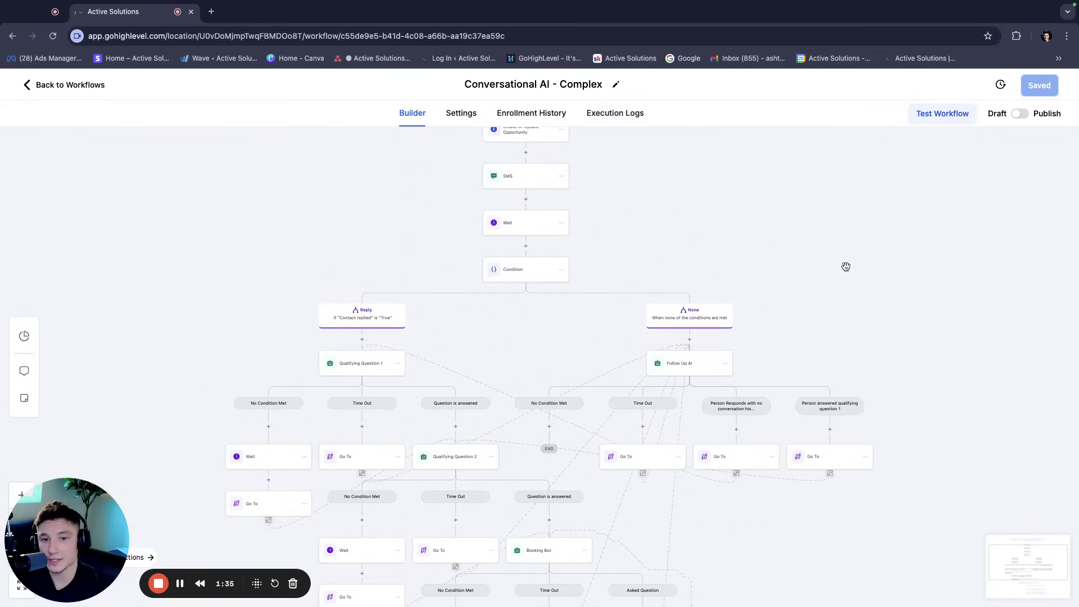
Go Back to Workflows to reach the AI folder's list with the 'Conversational AI - Complex' draft
{"action": "left_click", "coordinate": [71, 85]}
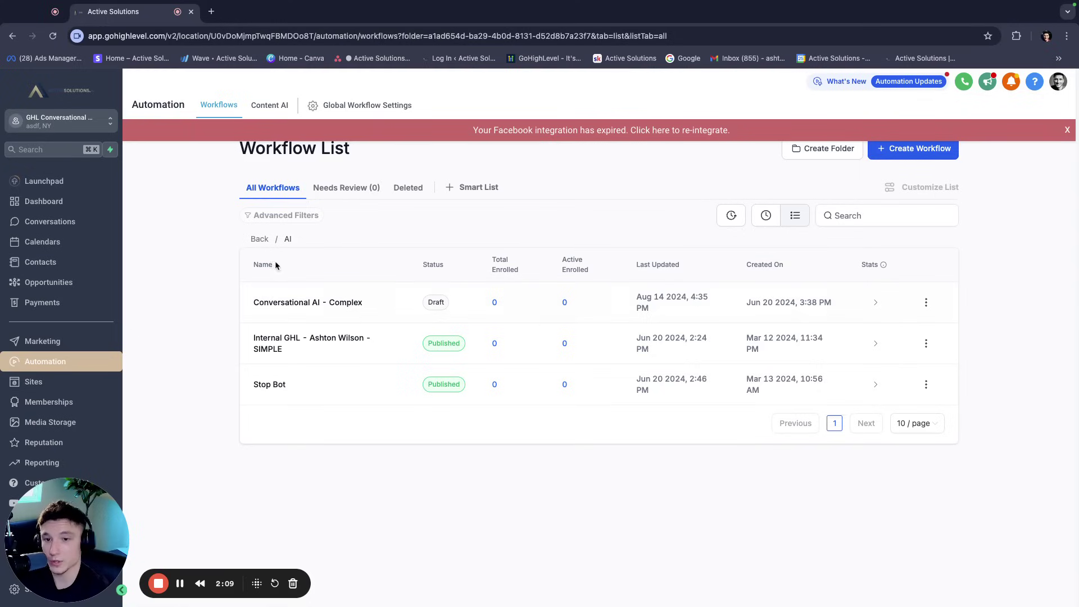
Go up to the top-level folders, enter Advanced AI, and open the GPT 3.0 workflow
{"action": "left_click", "coordinate": [259, 239]}
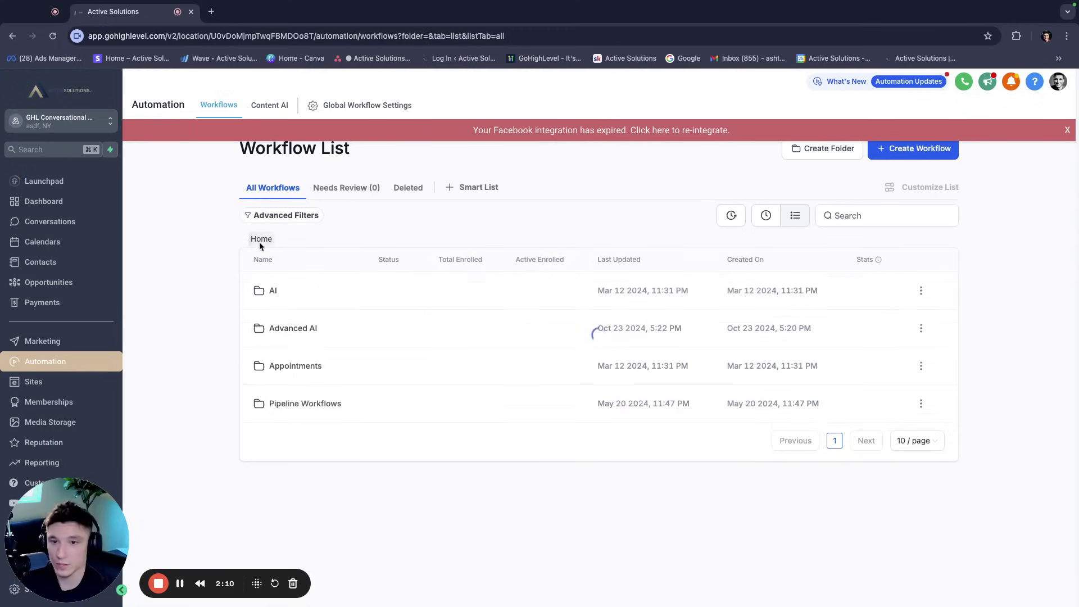
{"action": "left_click", "coordinate": [291, 328]}
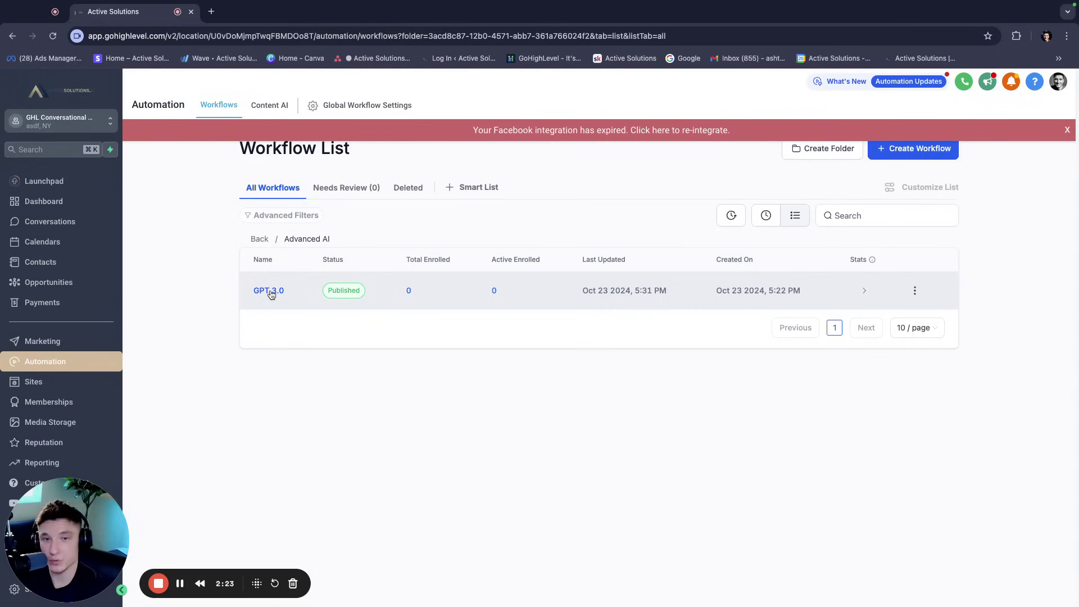
{"action": "left_click", "coordinate": [270, 291]}
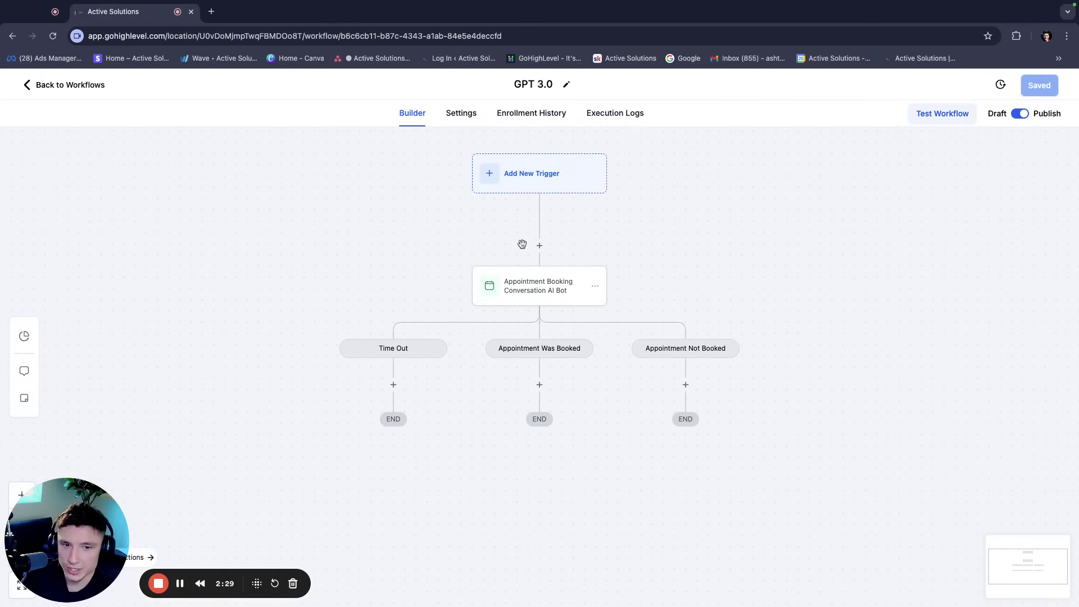
Search the actions for 'conversation', then open the Appointment Booking Conversation AI Bot step
{"action": "left_click", "coordinate": [540, 246]}
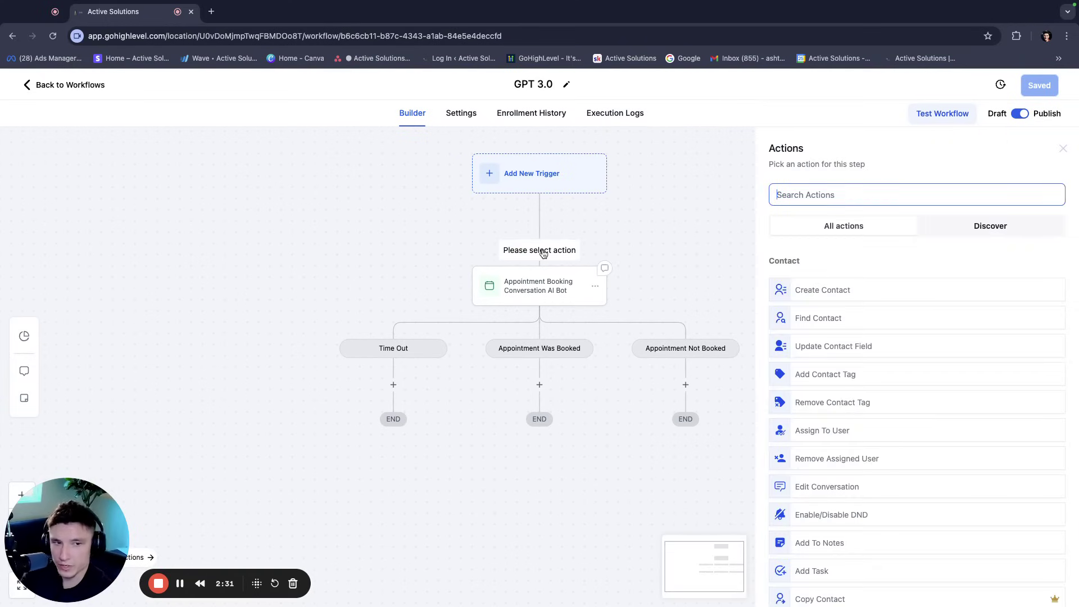
{"action": "type", "text": "conversation"}
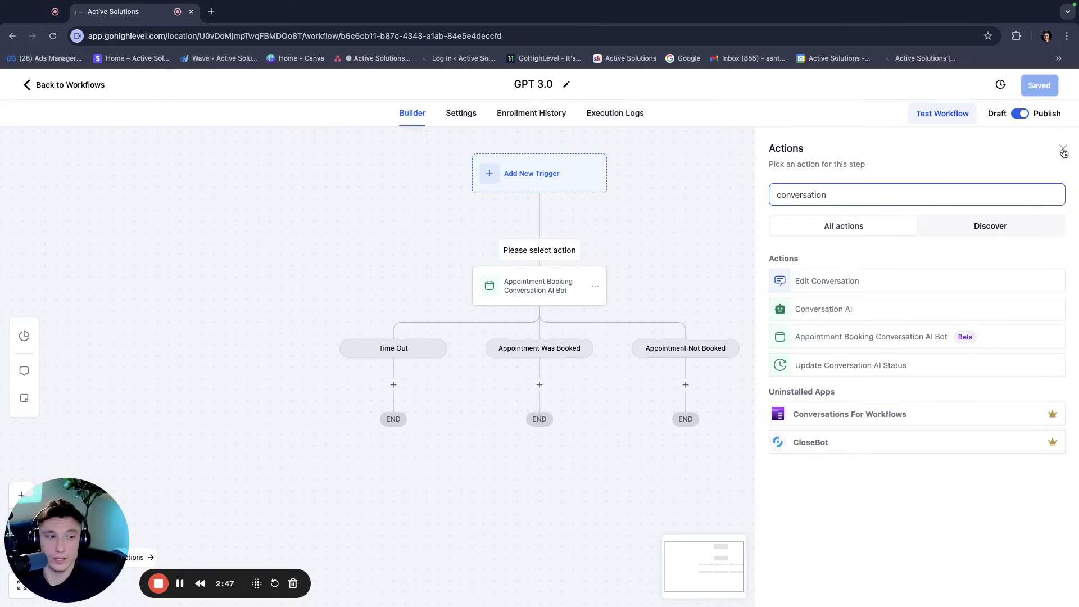
{"action": "left_click", "coordinate": [1064, 151]}
{"action": "left_click", "coordinate": [538, 284]}
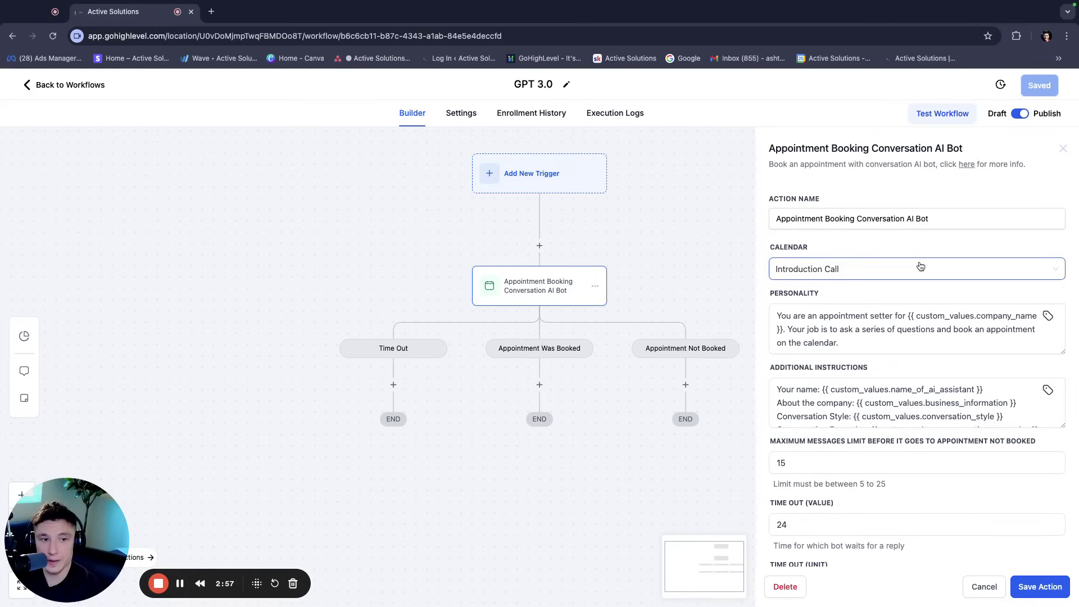
{"action": "scroll", "coordinate": [851, 264], "scroll_direction": "down", "scroll_amount": 1}
{"action": "scroll", "coordinate": [872, 268], "scroll_direction": "down", "scroll_amount": 2}
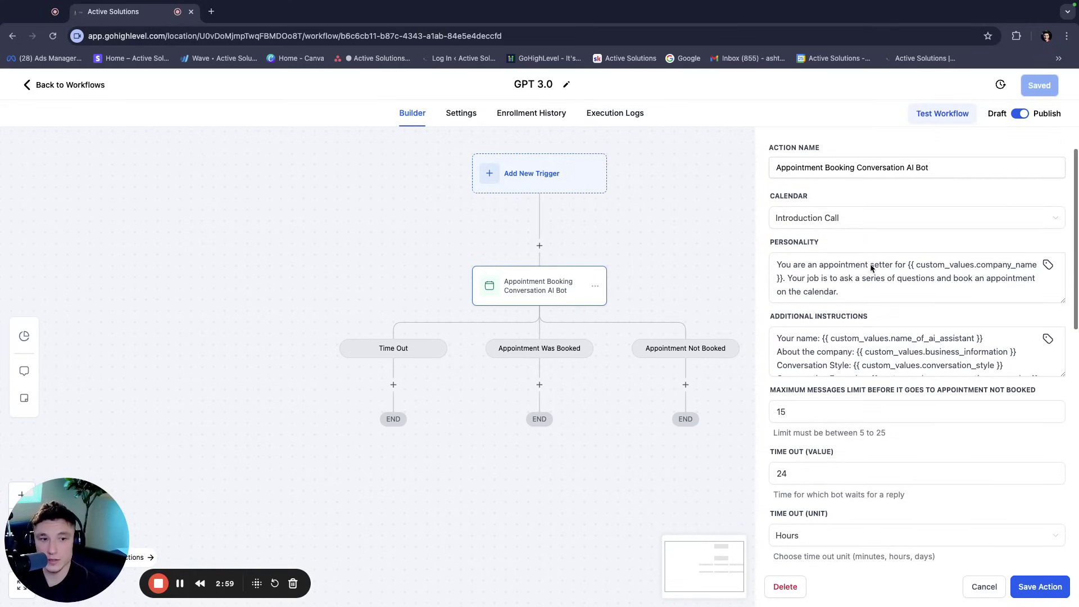
{"action": "left_click", "coordinate": [856, 279]}
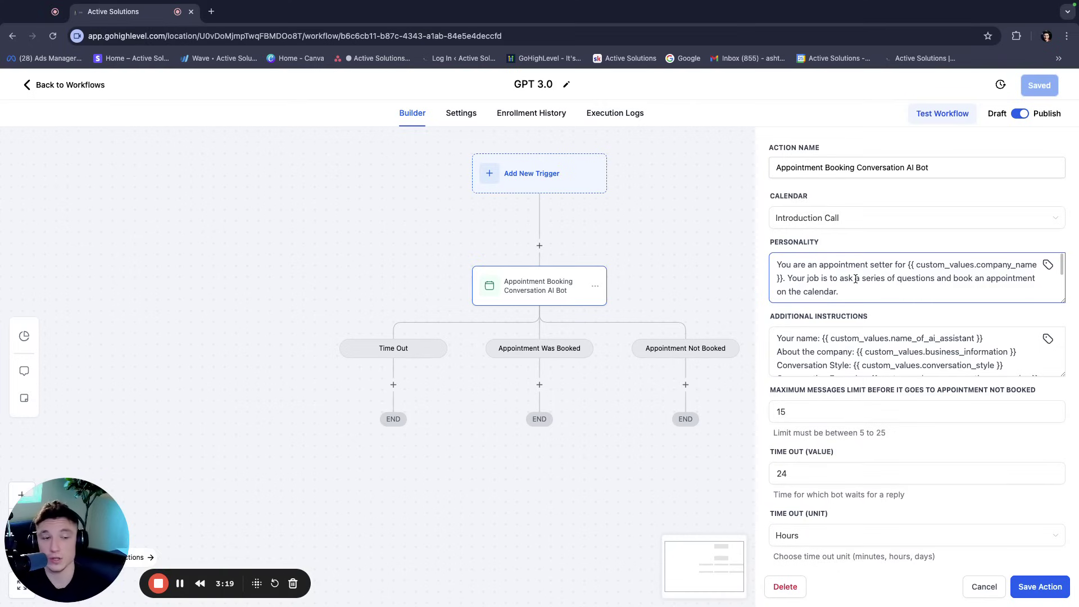
{"action": "scroll", "coordinate": [855, 279], "scroll_direction": "up", "scroll_amount": 2}
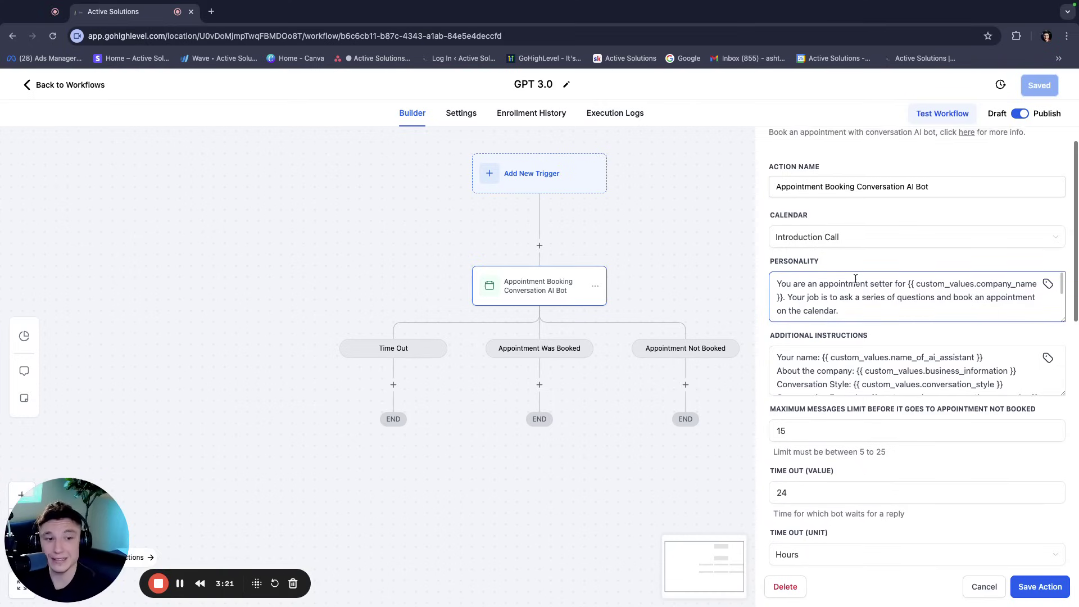
{"action": "scroll", "coordinate": [815, 365], "scroll_direction": "down", "scroll_amount": 1}
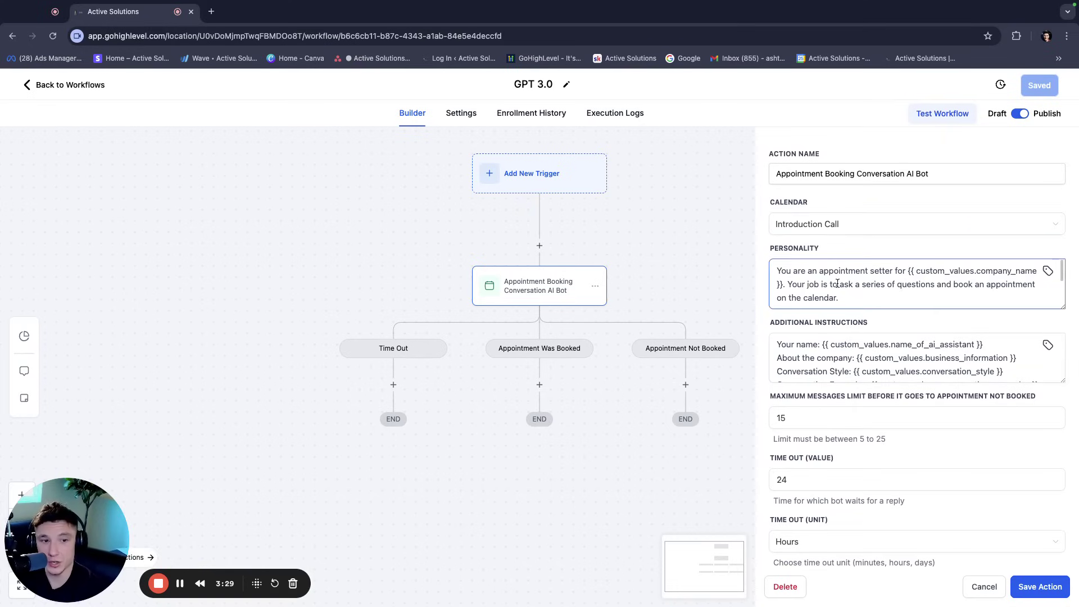
{"action": "left_click", "coordinate": [822, 273]}
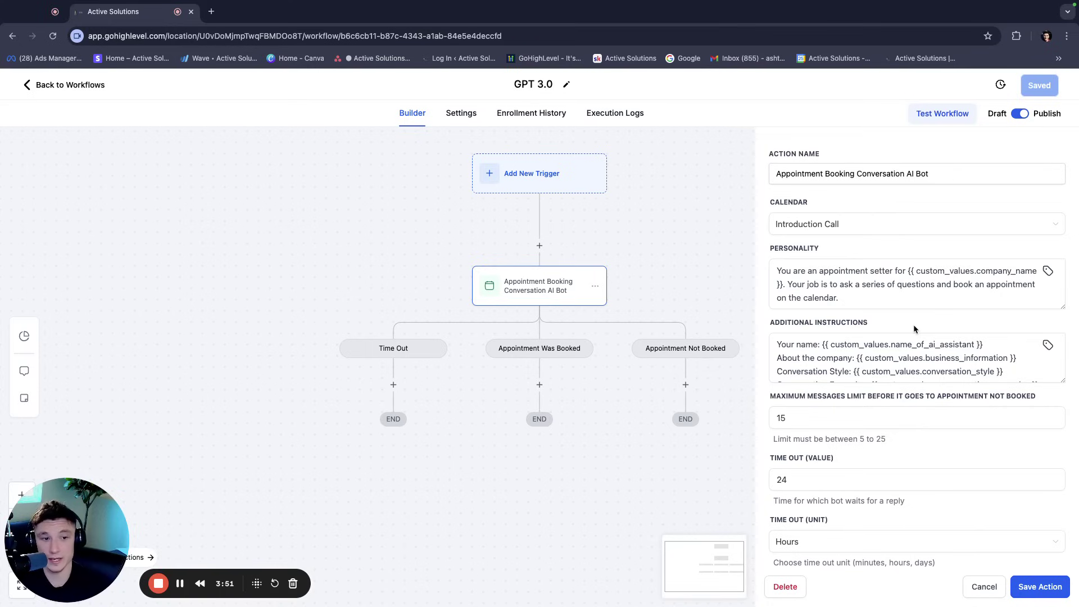
{"action": "left_click", "coordinate": [854, 282]}
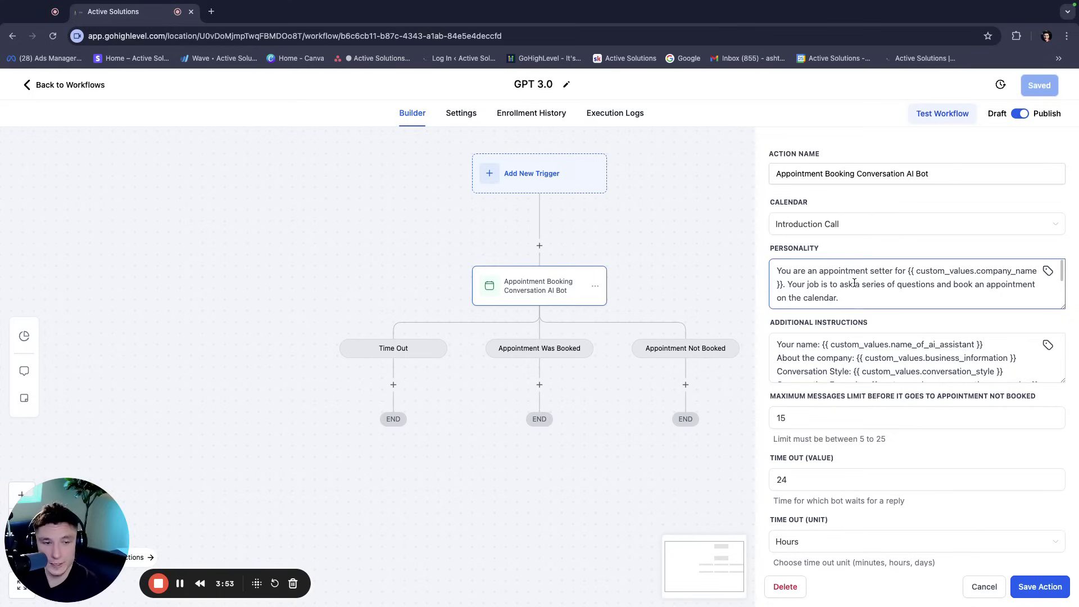
{"action": "scroll", "coordinate": [854, 282], "scroll_direction": "up", "scroll_amount": 1}
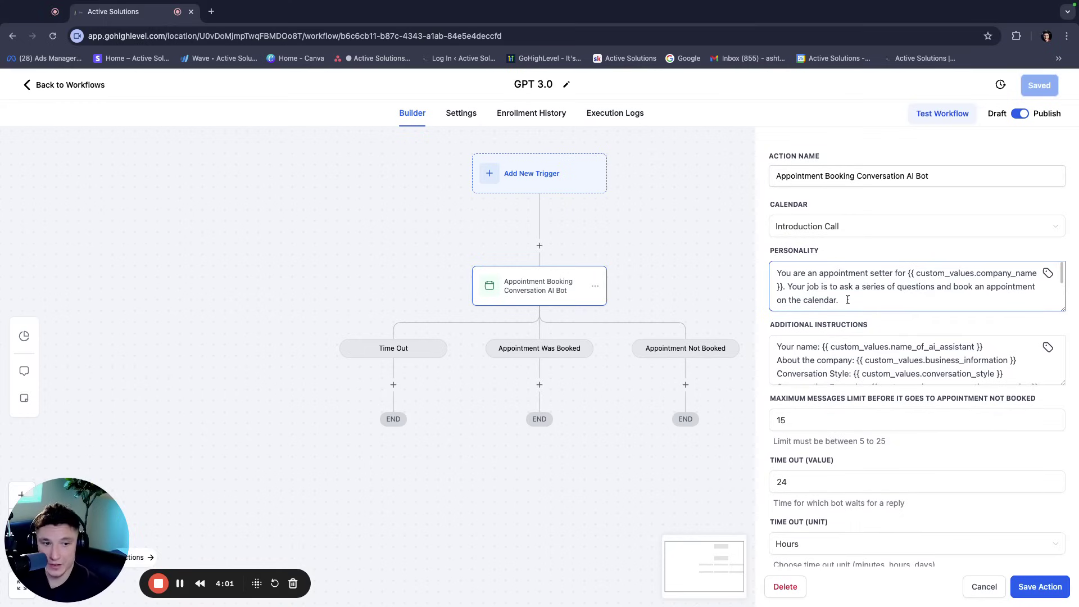
{"action": "left_click_drag", "start_coordinate": [841, 298], "coordinate": [792, 287]}
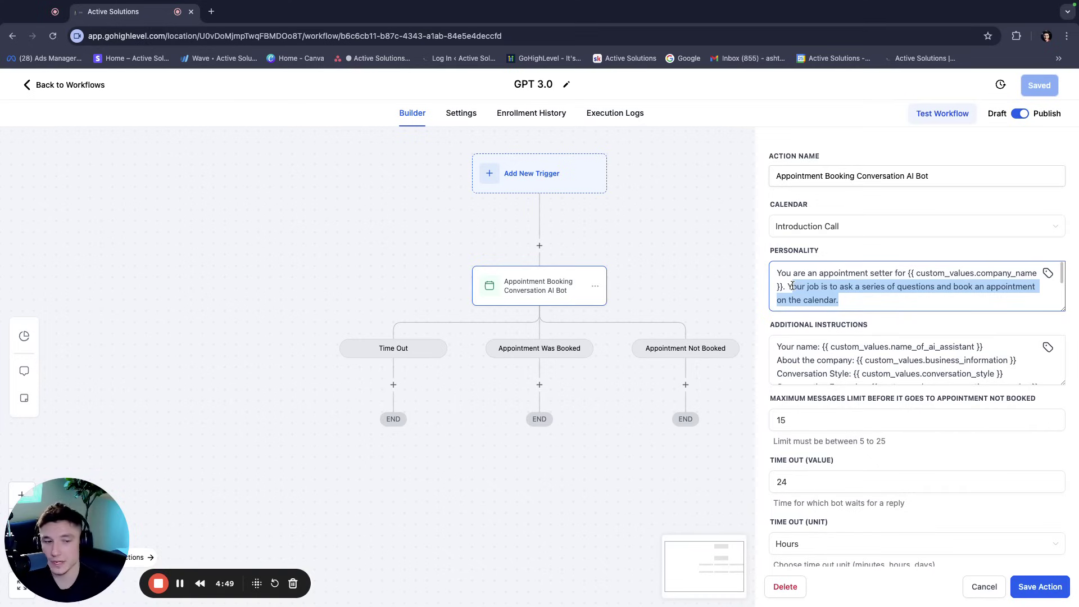
Delete the {{ custom_values.personality_trait }} line from the booking bot's Personality prompt
{"action": "left_click_drag", "start_coordinate": [792, 286], "coordinate": [787, 287]}
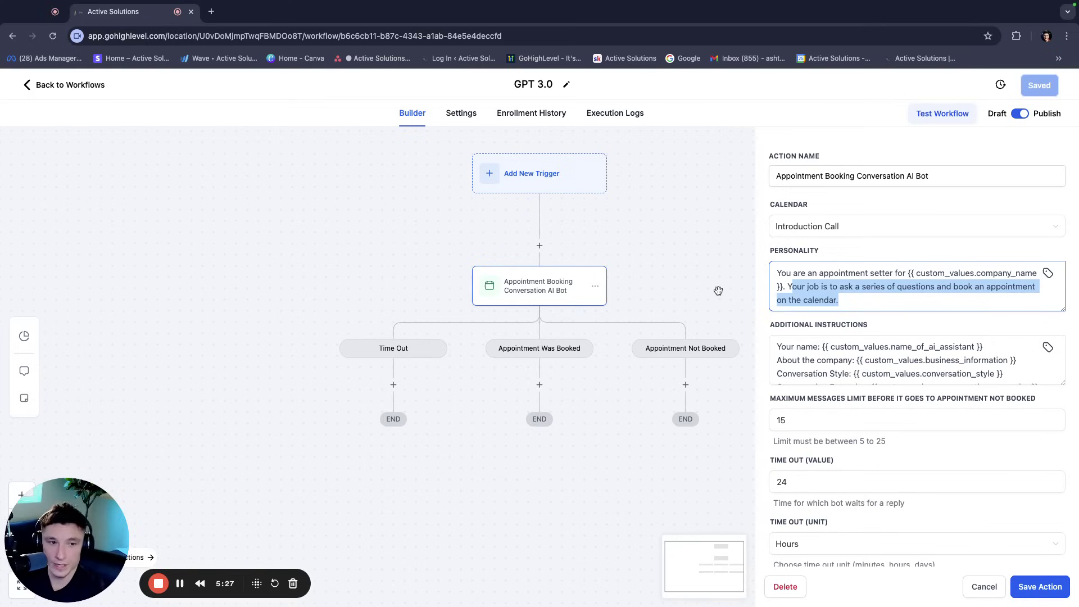
{"action": "scroll", "coordinate": [888, 284], "scroll_direction": "down", "scroll_amount": 3}
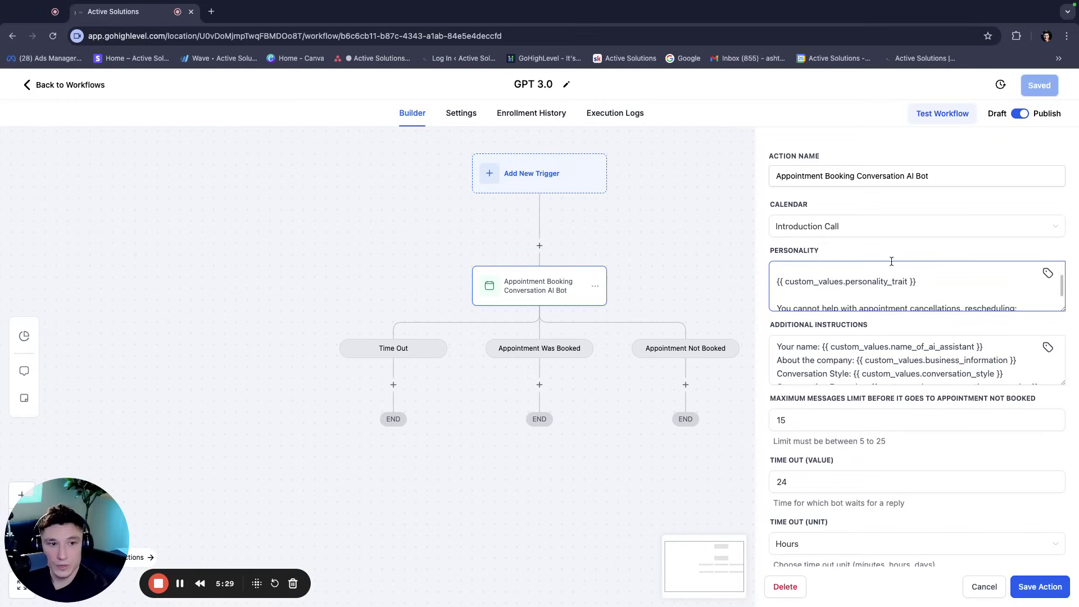
{"action": "scroll", "coordinate": [899, 268], "scroll_direction": "down", "scroll_amount": 2}
{"action": "scroll", "coordinate": [916, 275], "scroll_direction": "up", "scroll_amount": 1}
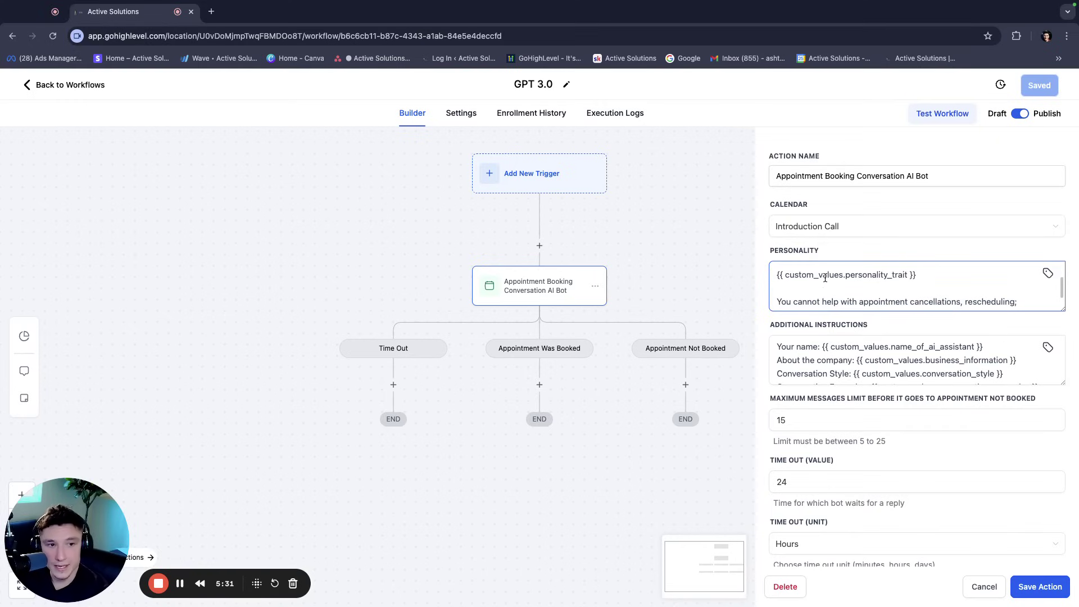
{"action": "triple_click", "coordinate": [919, 274]}
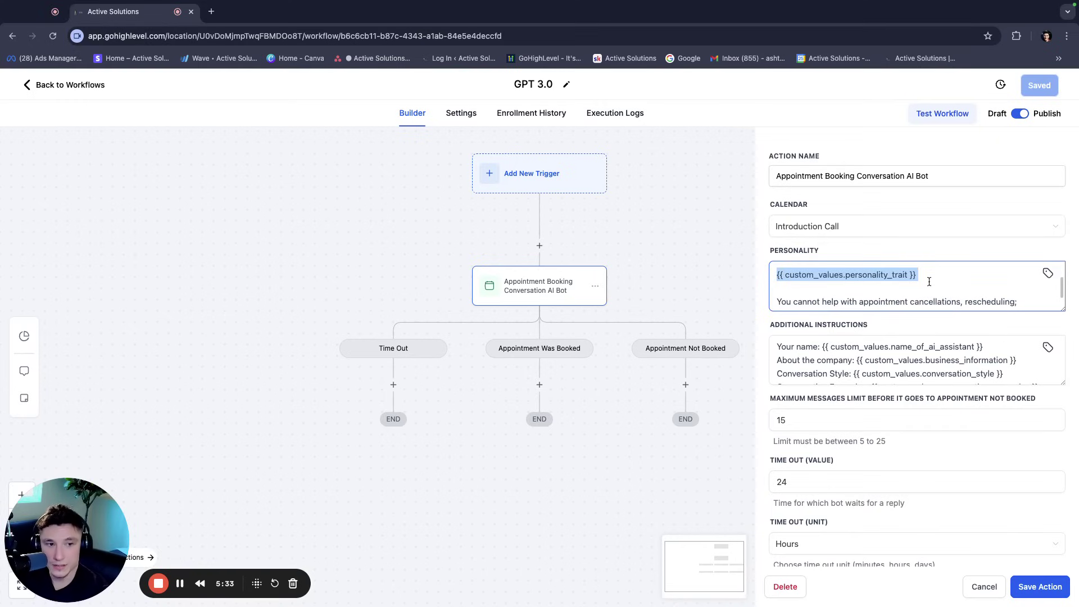
{"action": "key", "text": "BackSpace"}
{"action": "scroll", "coordinate": [816, 278], "scroll_direction": "down", "scroll_amount": 2}
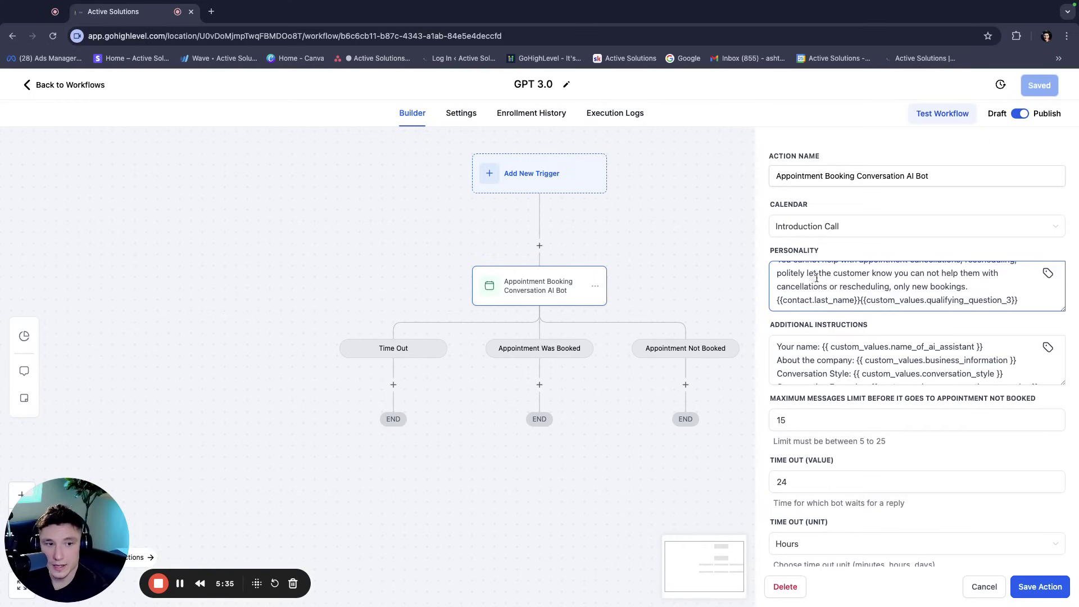
{"action": "scroll", "coordinate": [837, 270], "scroll_direction": "down", "scroll_amount": 3}
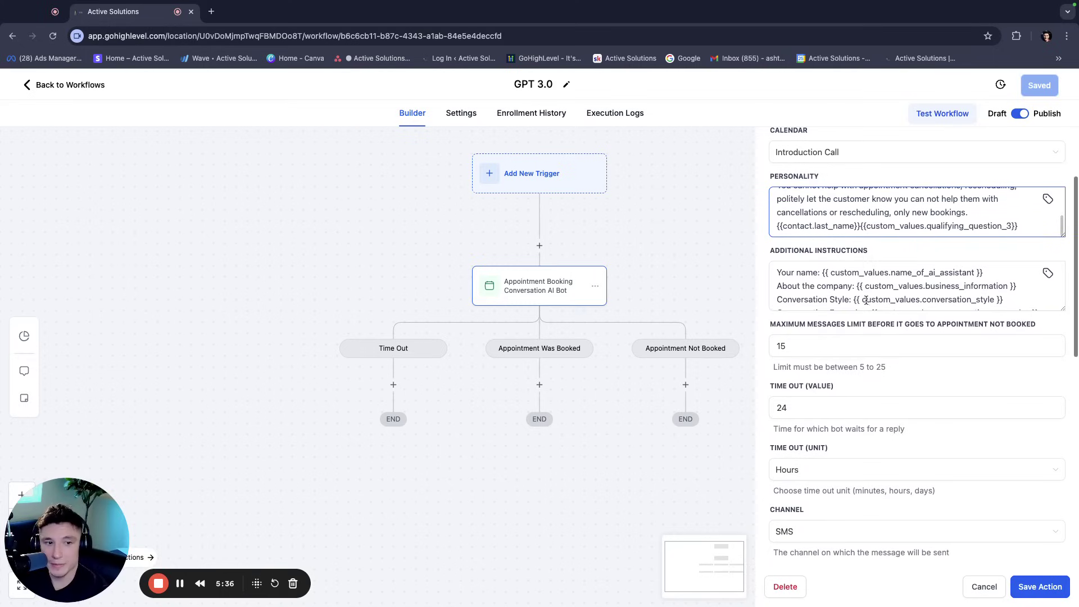
{"action": "left_click", "coordinate": [858, 272]}
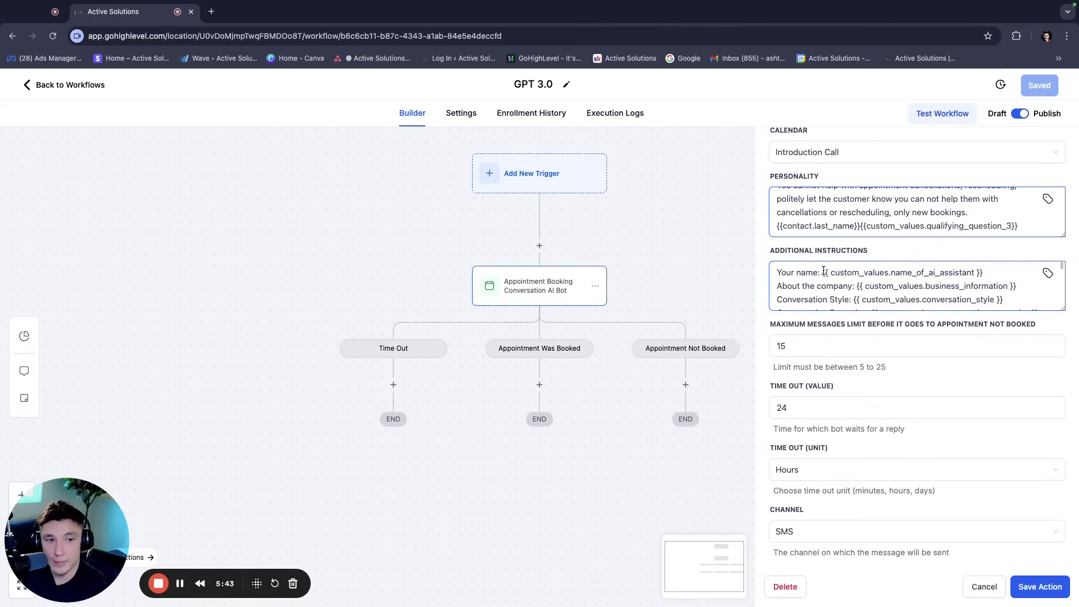
{"action": "scroll", "coordinate": [1015, 270], "scroll_direction": "down", "scroll_amount": 1}
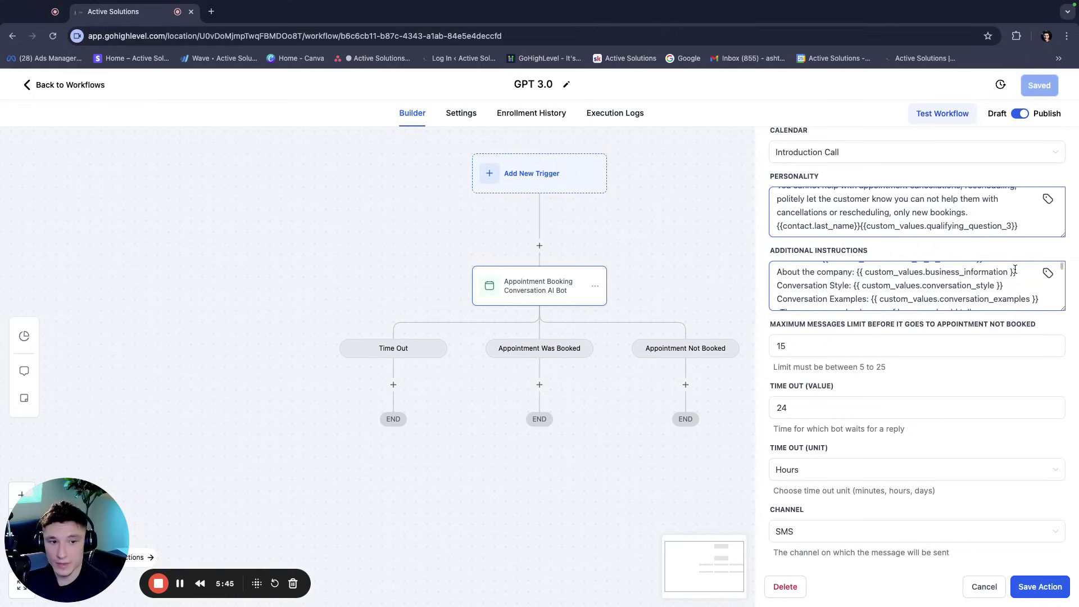
{"action": "scroll", "coordinate": [1015, 275], "scroll_direction": "down", "scroll_amount": 2}
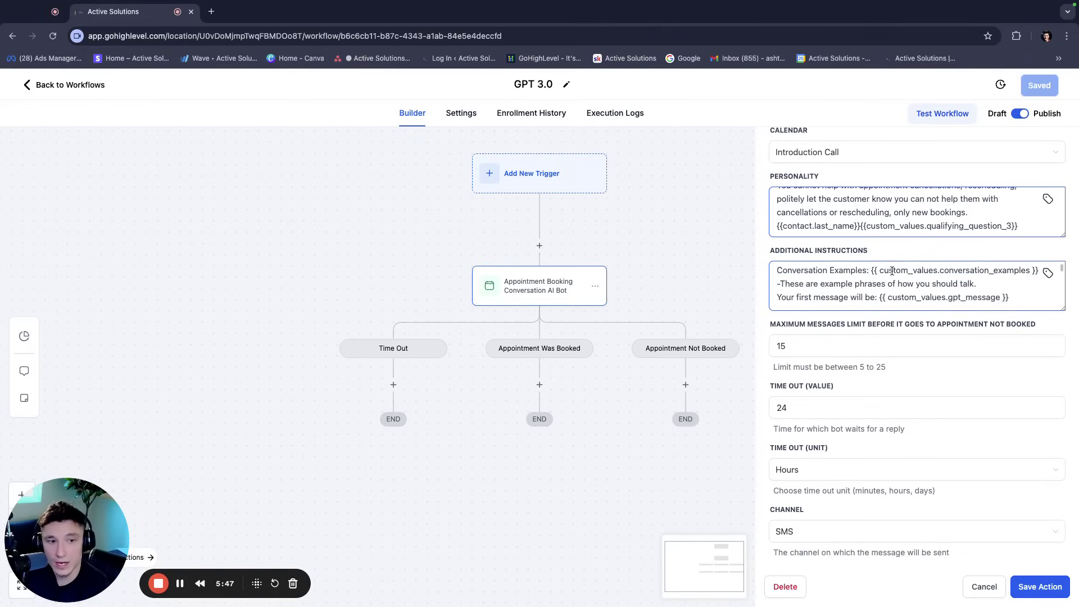
{"action": "scroll", "coordinate": [892, 271], "scroll_direction": "down", "scroll_amount": 3}
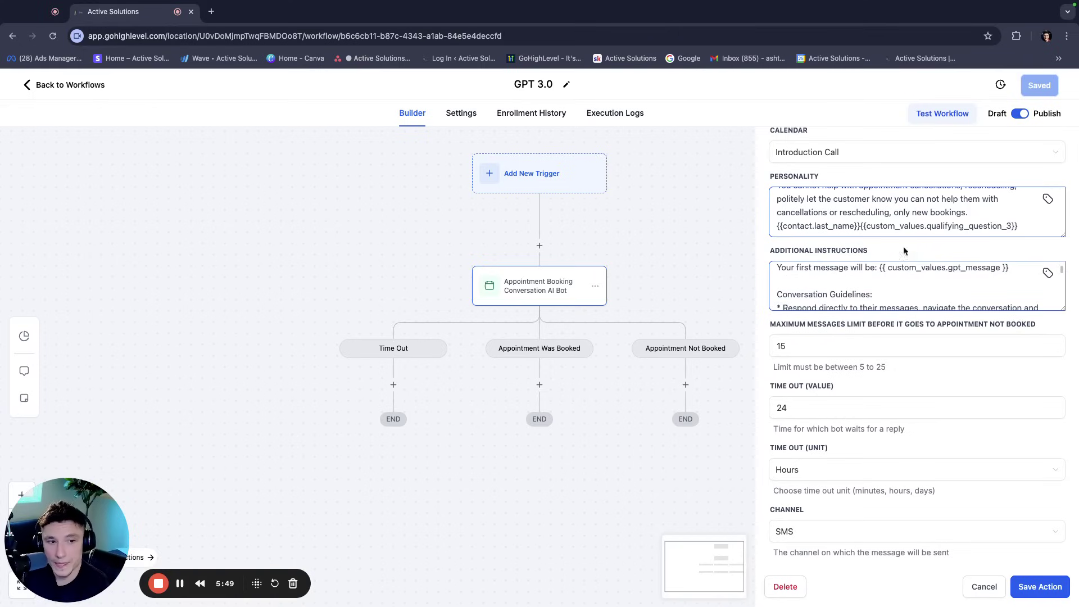
{"action": "scroll", "coordinate": [829, 304], "scroll_direction": "down", "scroll_amount": 2}
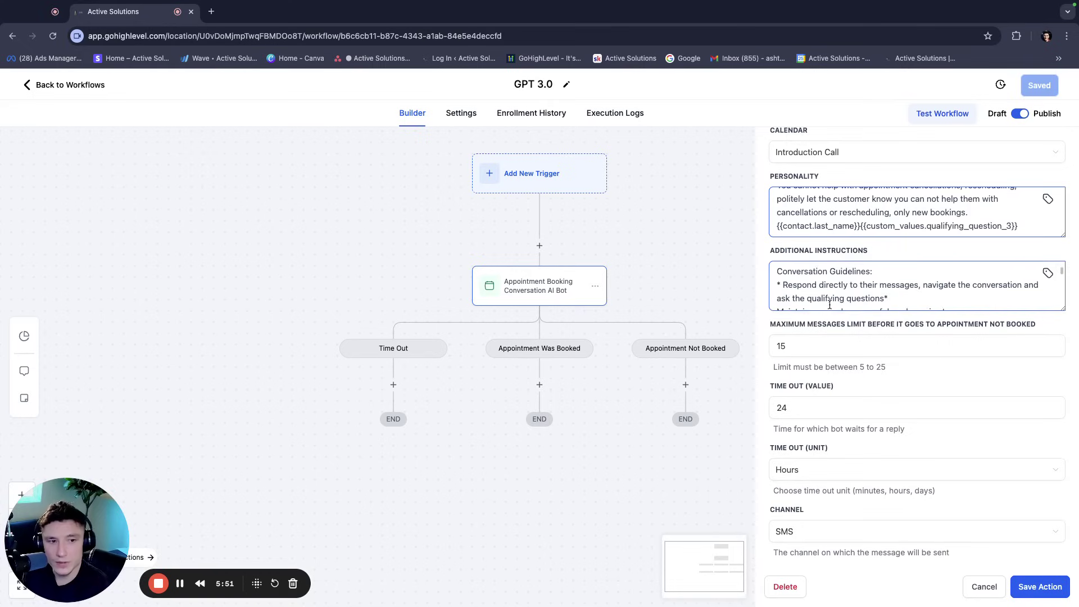
{"action": "scroll", "coordinate": [830, 305], "scroll_direction": "down", "scroll_amount": 8}
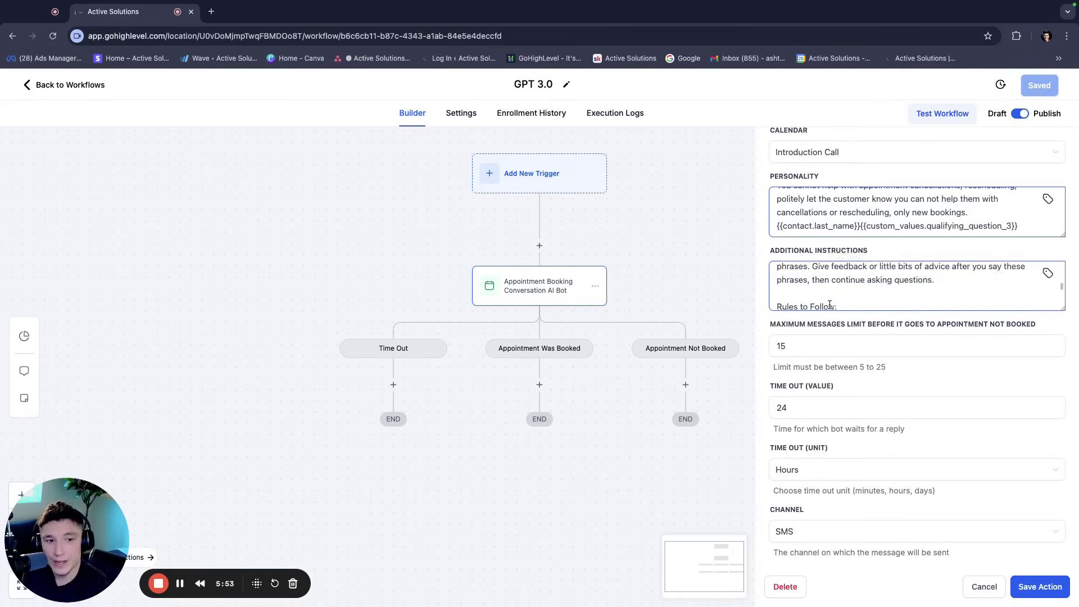
{"action": "scroll", "coordinate": [837, 297], "scroll_direction": "up", "scroll_amount": 3}
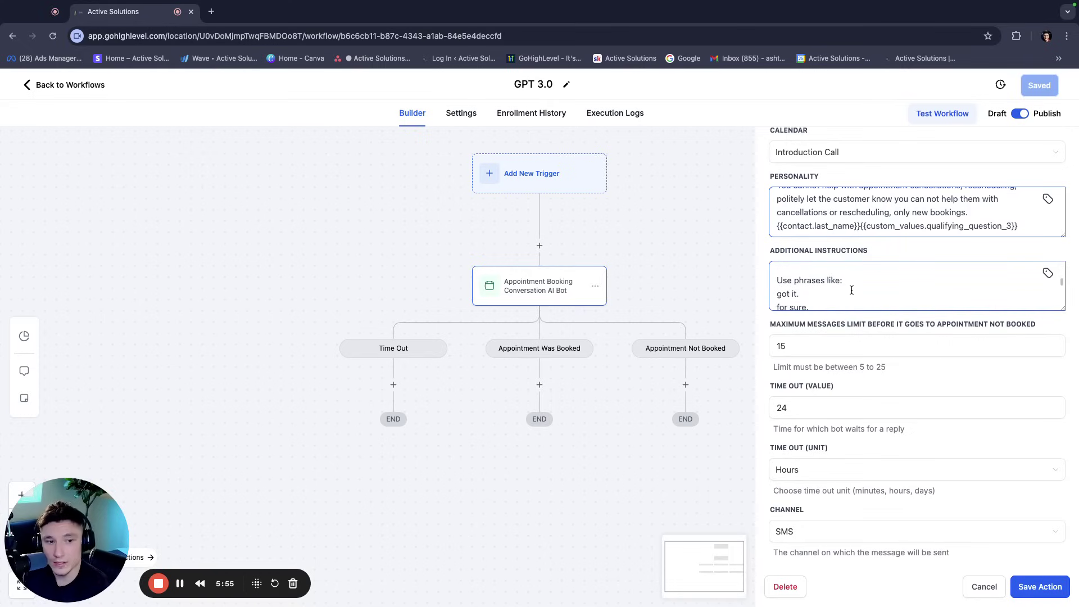
{"action": "scroll", "coordinate": [851, 290], "scroll_direction": "down", "scroll_amount": 3}
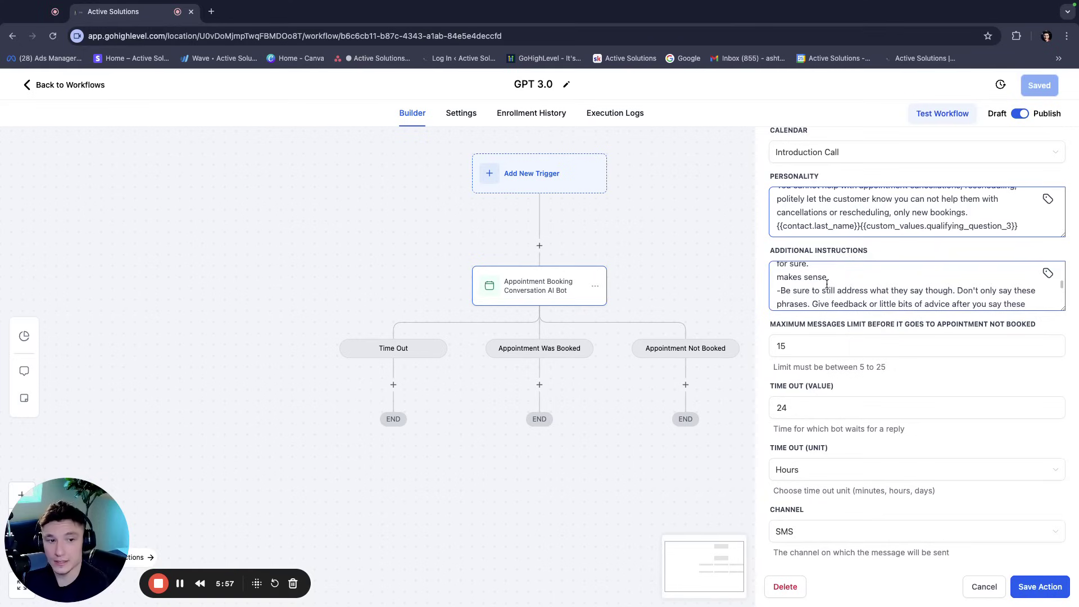
{"action": "scroll", "coordinate": [826, 284], "scroll_direction": "down", "scroll_amount": 1}
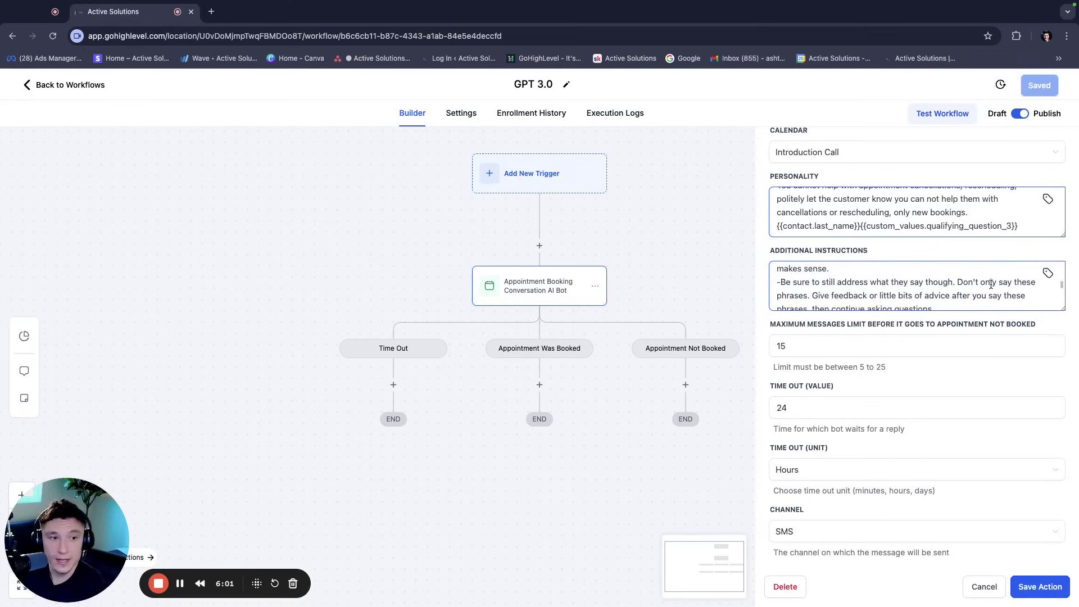
{"action": "scroll", "coordinate": [991, 285], "scroll_direction": "down", "scroll_amount": 2}
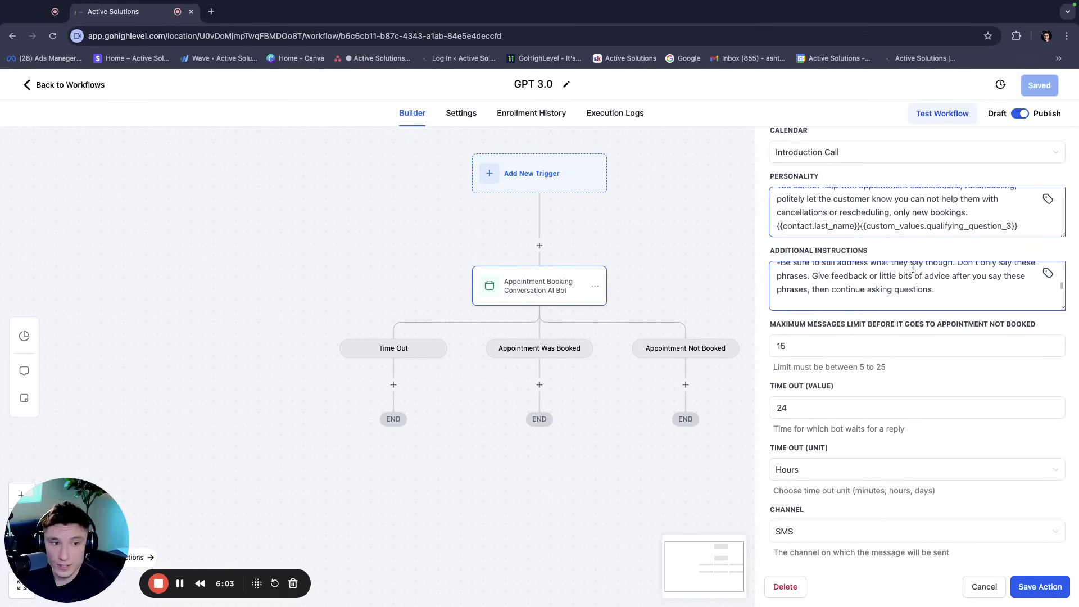
{"action": "scroll", "coordinate": [921, 284], "scroll_direction": "down", "scroll_amount": 4}
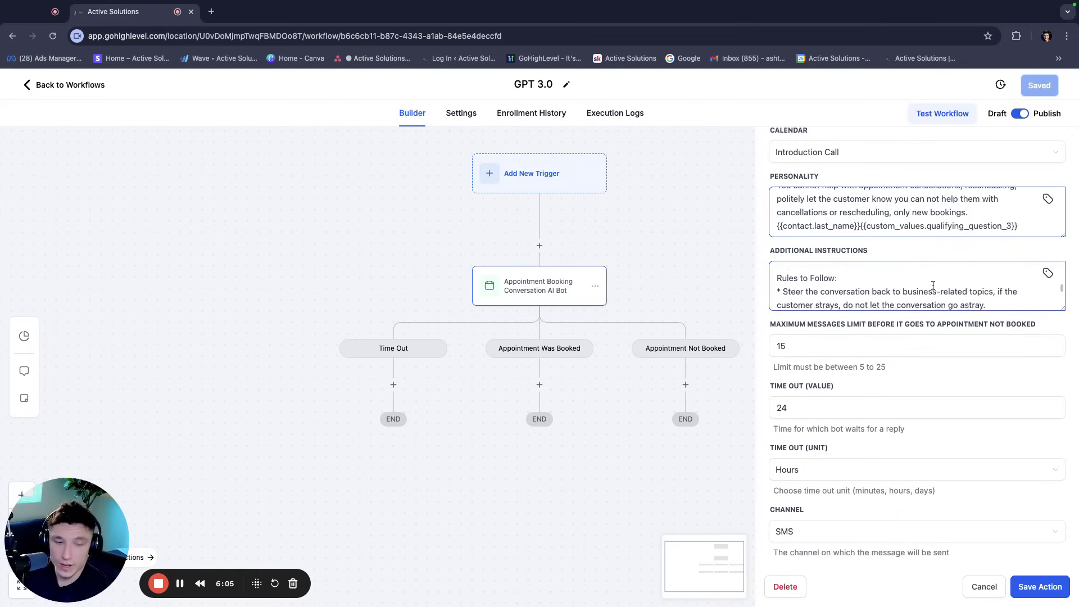
{"action": "scroll", "coordinate": [933, 285], "scroll_direction": "down", "scroll_amount": 10}
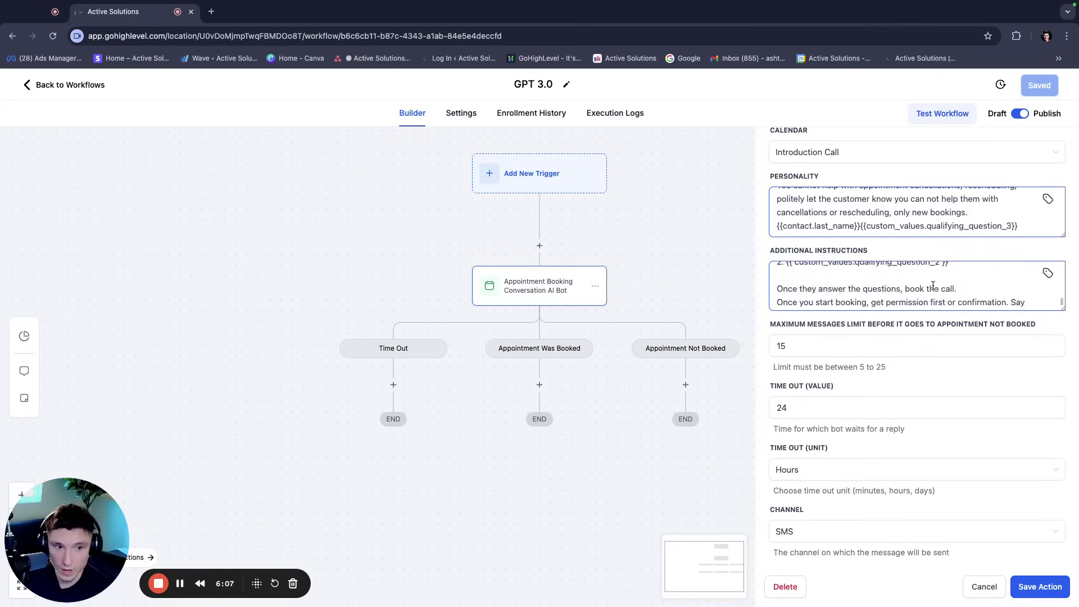
{"action": "scroll", "coordinate": [900, 324], "scroll_direction": "down", "scroll_amount": 1}
{"action": "left_click", "coordinate": [847, 299]}
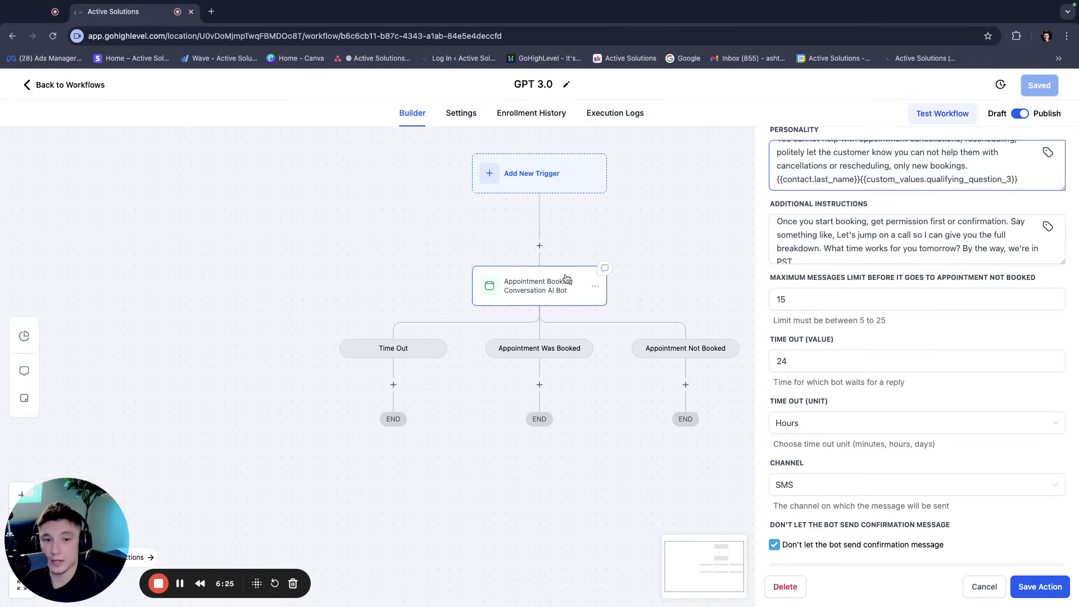
{"action": "double_click", "coordinate": [799, 301]}
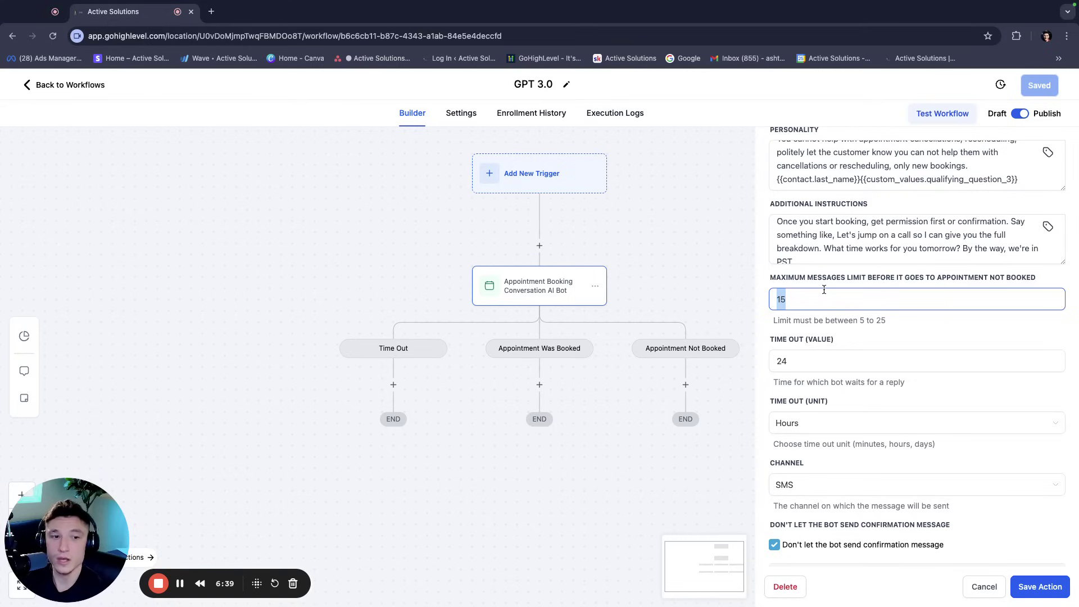
{"action": "scroll", "coordinate": [843, 354], "scroll_direction": "down", "scroll_amount": 1}
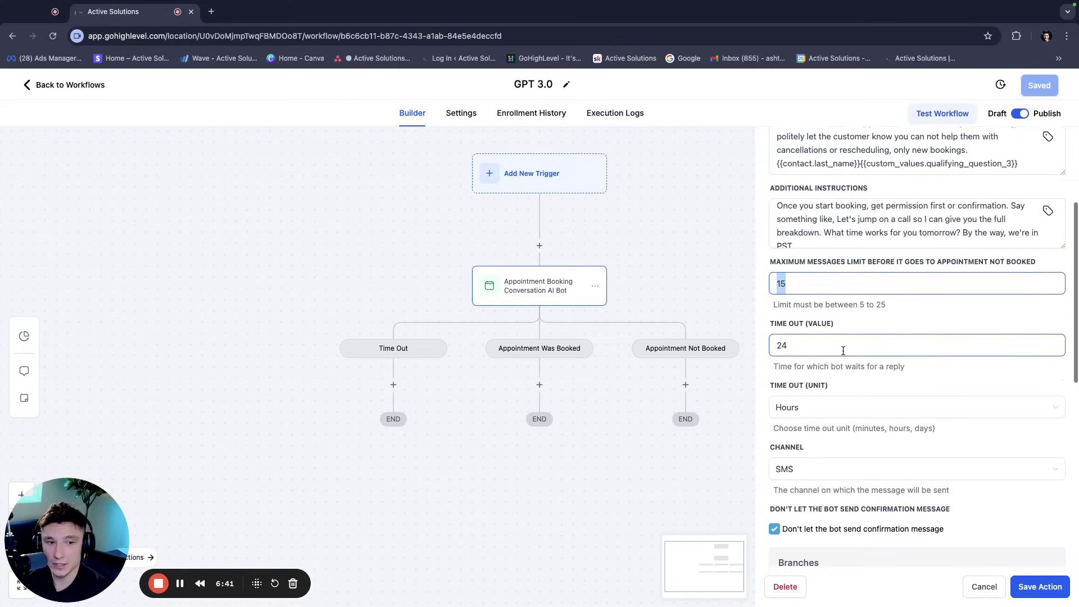
{"action": "scroll", "coordinate": [842, 351], "scroll_direction": "down", "scroll_amount": 2}
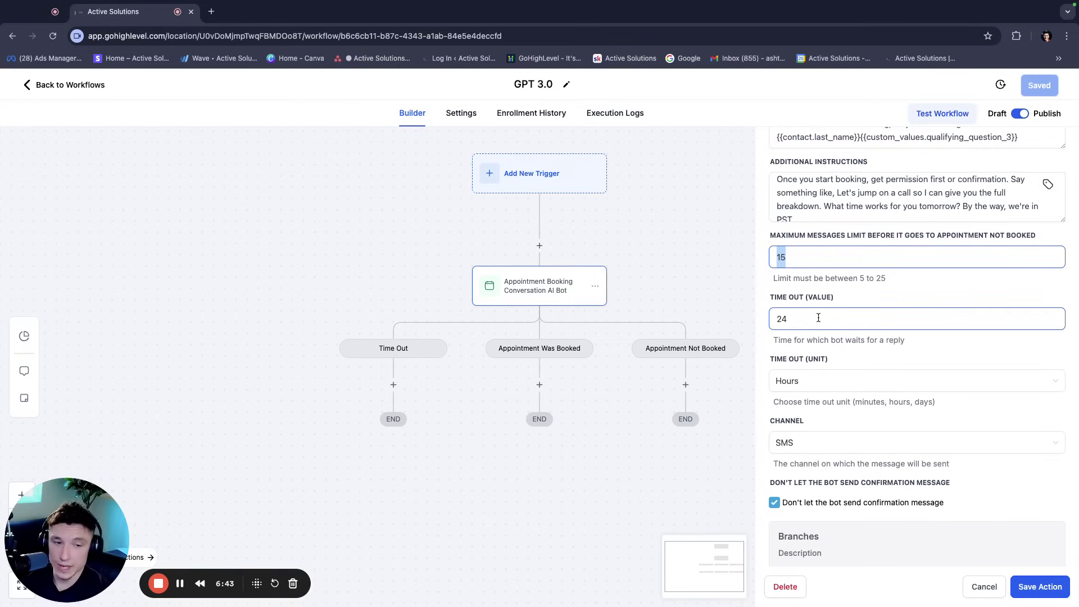
{"action": "scroll", "coordinate": [831, 337], "scroll_direction": "down", "scroll_amount": 5}
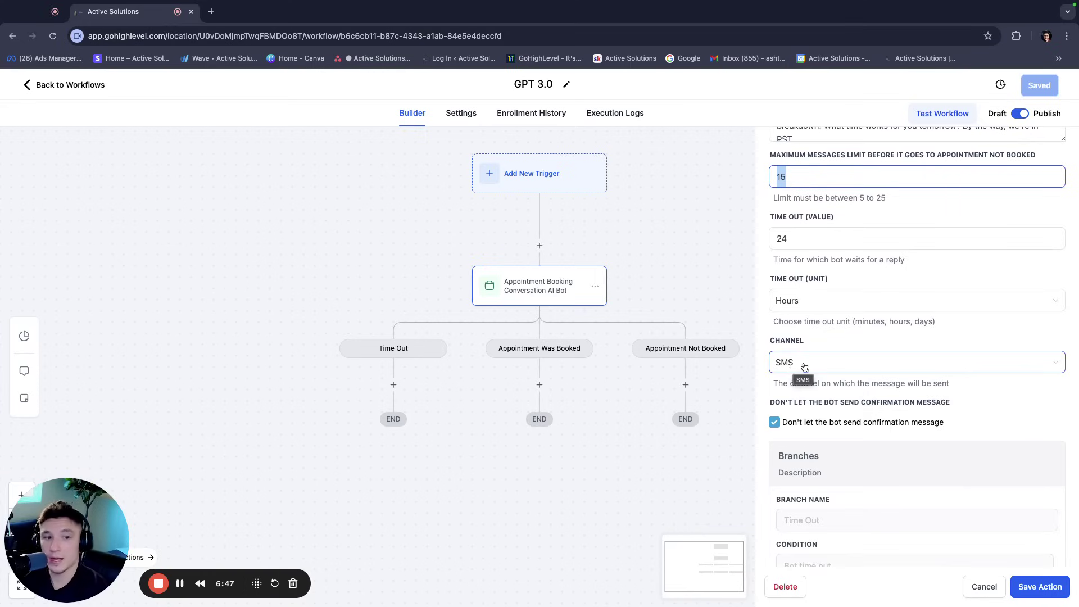
{"action": "left_click", "coordinate": [804, 366]}
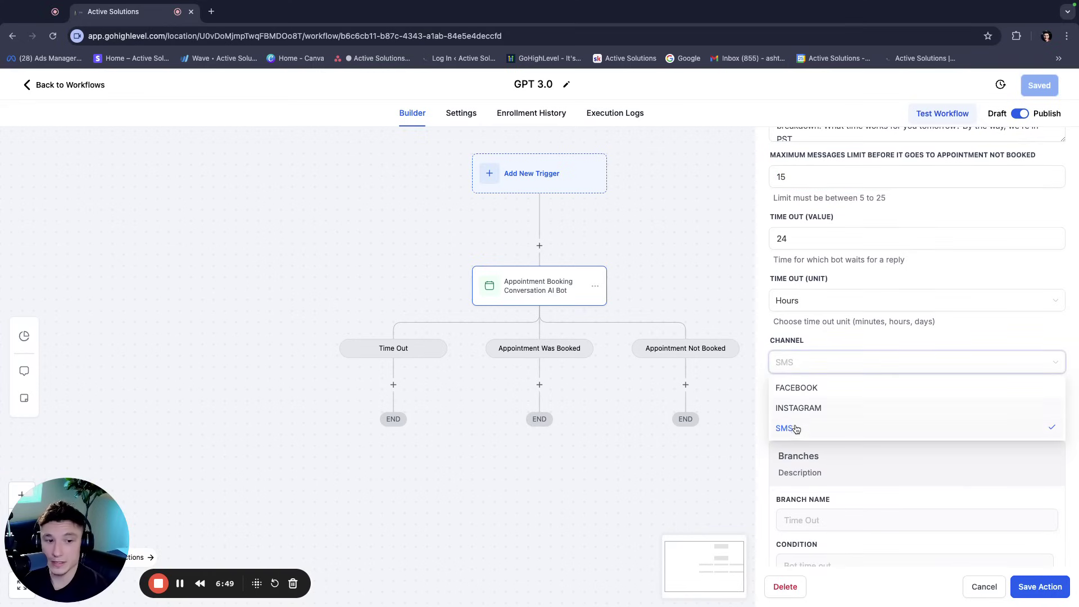
{"action": "left_click", "coordinate": [841, 337]}
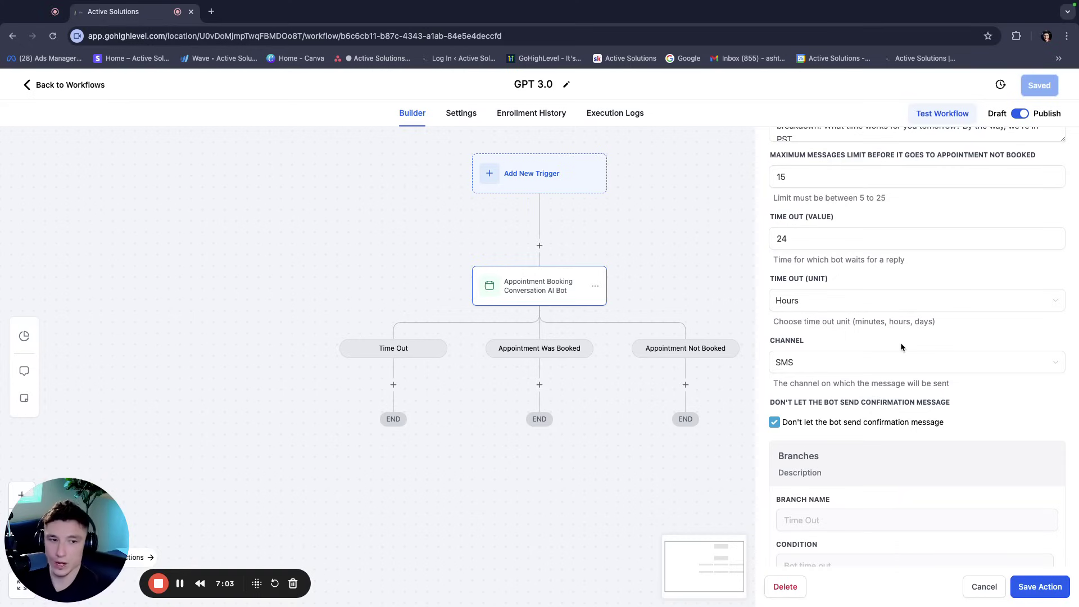
{"action": "scroll", "coordinate": [869, 367], "scroll_direction": "down", "scroll_amount": 1}
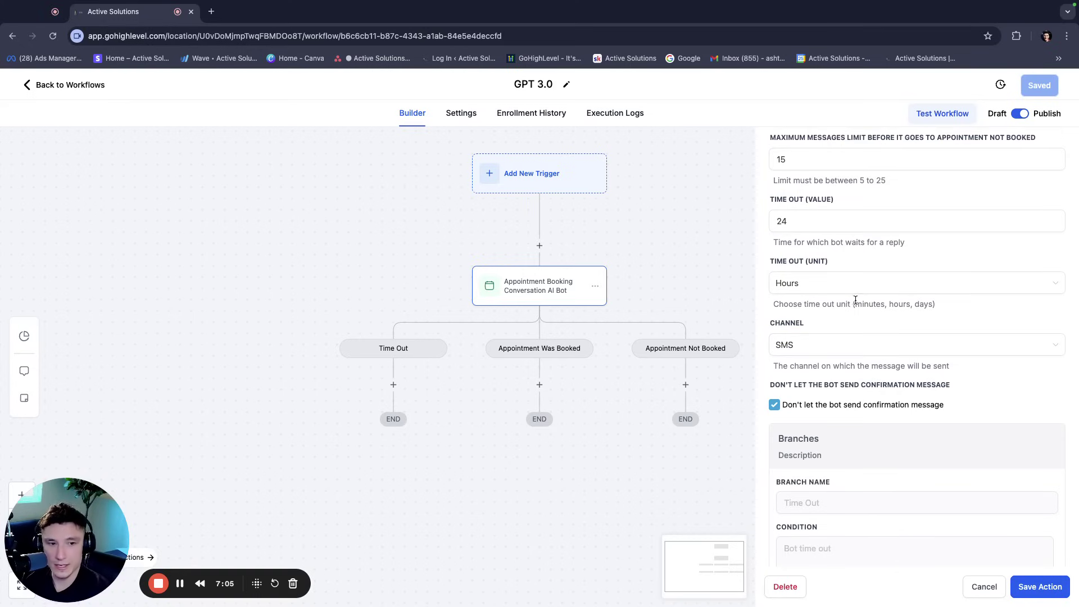
{"action": "scroll", "coordinate": [840, 360], "scroll_direction": "down", "scroll_amount": 1}
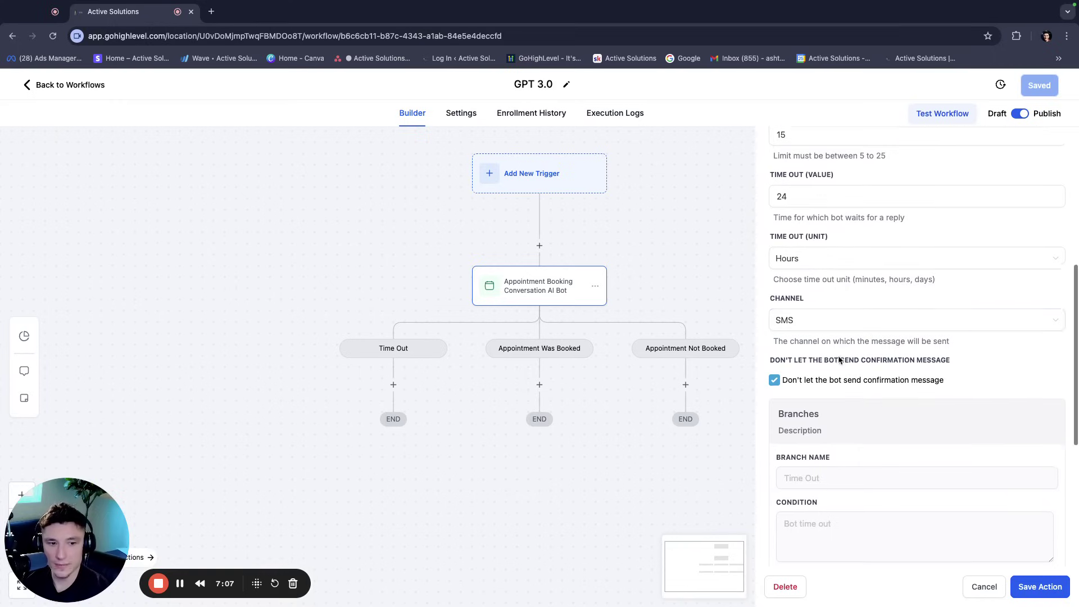
{"action": "scroll", "coordinate": [843, 382], "scroll_direction": "down", "scroll_amount": 3}
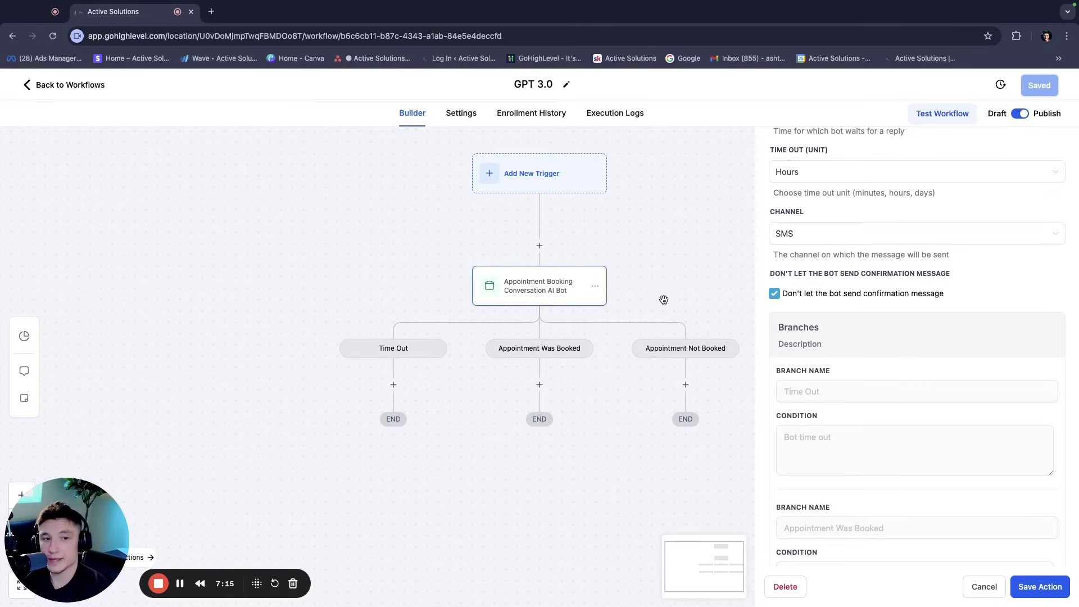
{"action": "scroll", "coordinate": [910, 235], "scroll_direction": "up", "scroll_amount": 3}
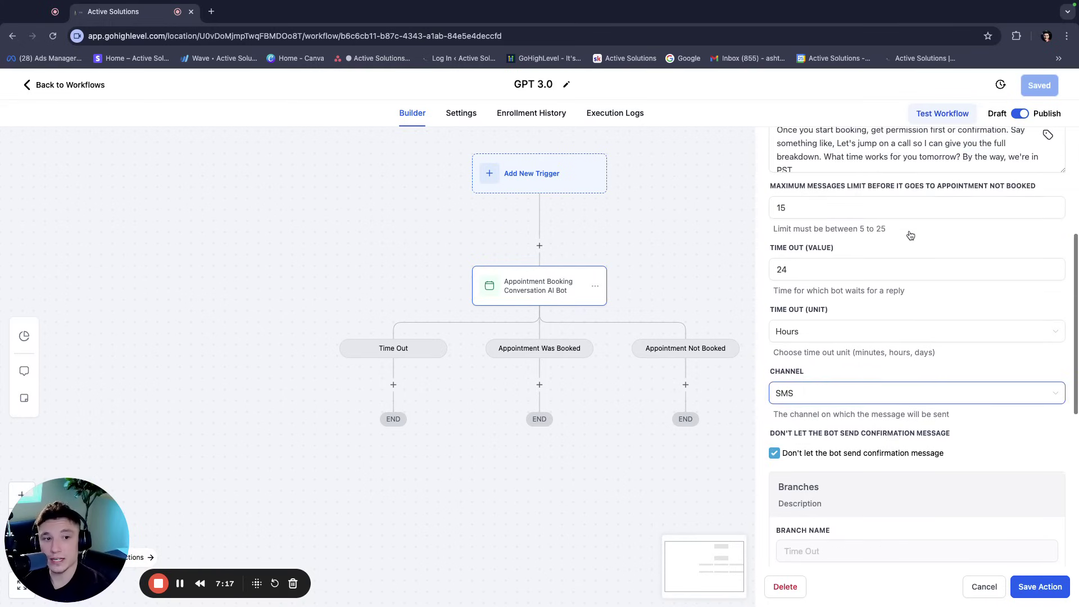
{"action": "left_click", "coordinate": [788, 212]}
{"action": "left_click", "coordinate": [764, 220]}
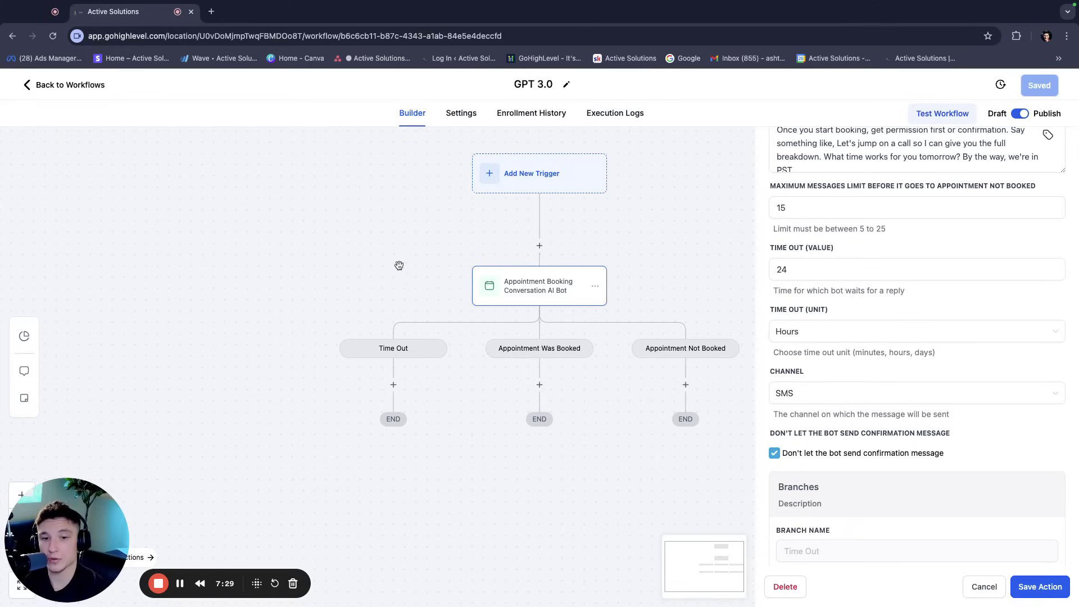
Cancel adding an action under the Time Out branch and go back to the workflow list
{"action": "left_click", "coordinate": [393, 386]}
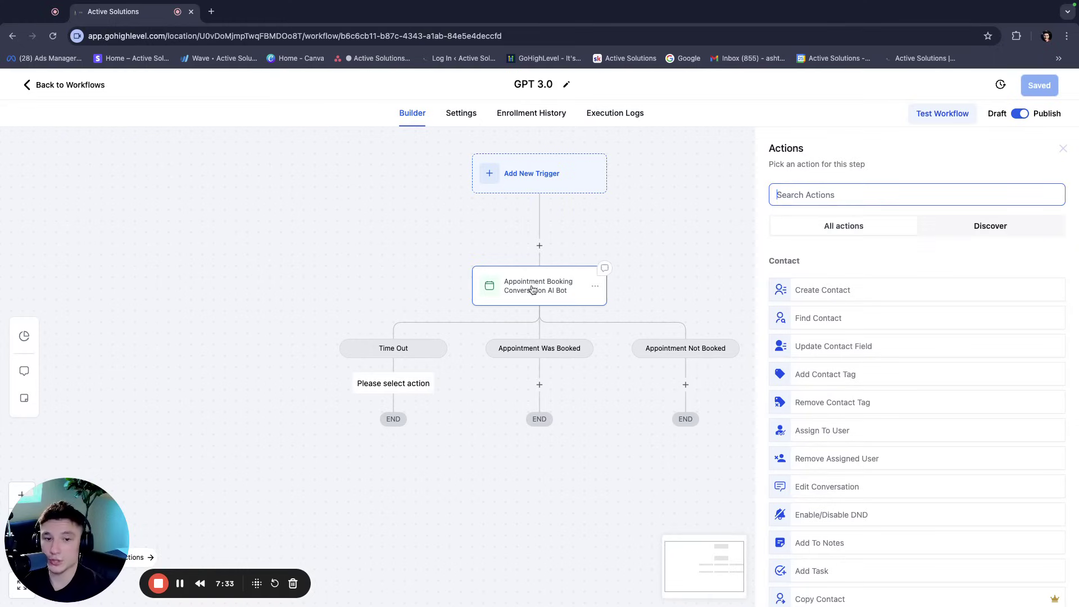
{"action": "left_click", "coordinate": [1062, 149]}
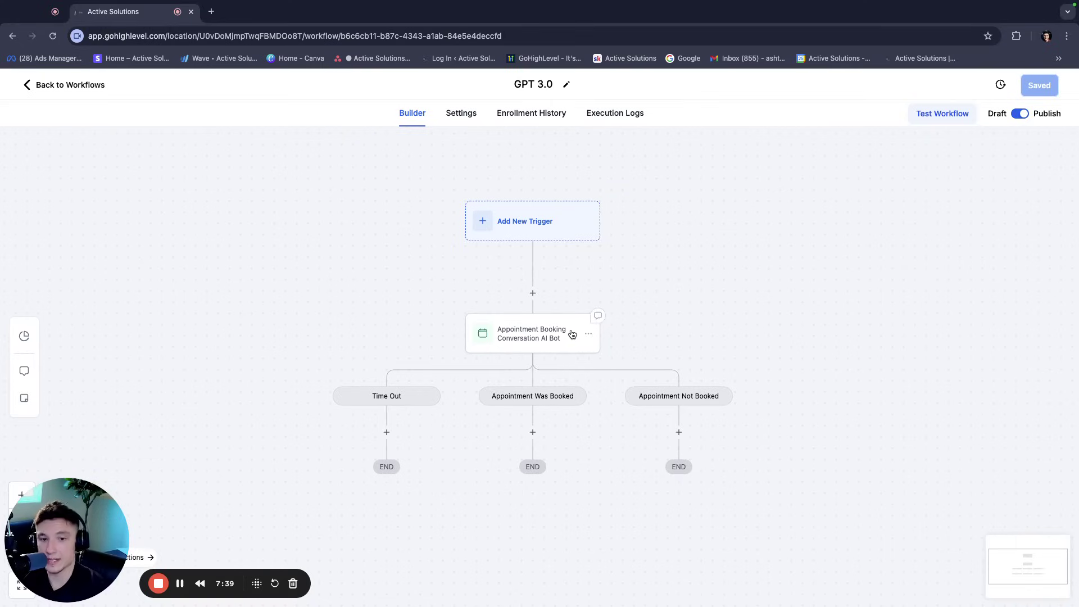
{"action": "left_click", "coordinate": [76, 89]}
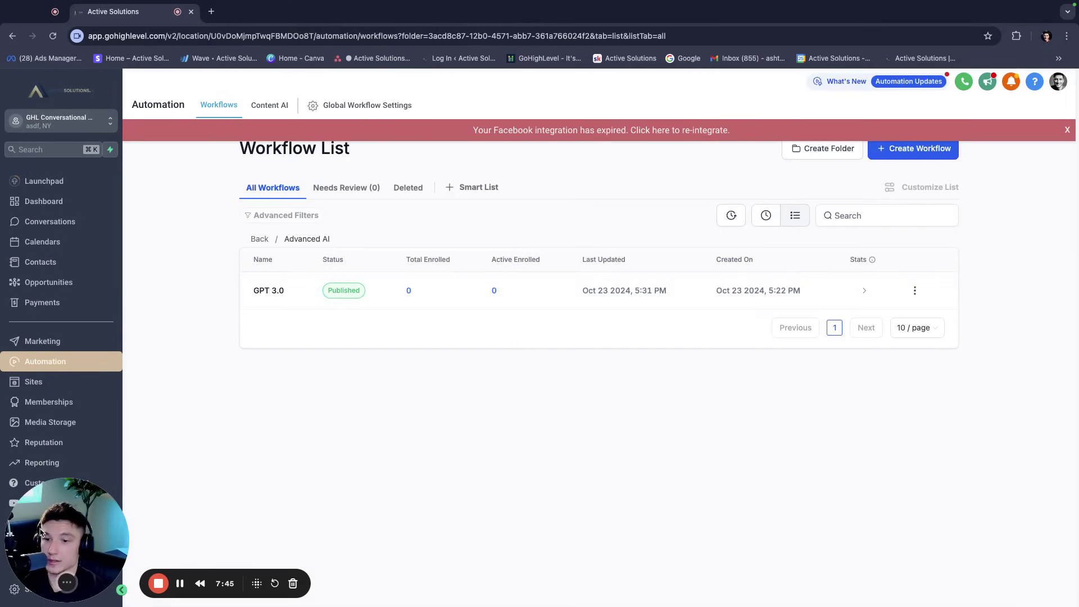
{"action": "left_click_drag", "start_coordinate": [40, 533], "coordinate": [193, 510]}
In Settings, view the Conversation AI and Conversation AI V2 bot pages, then return to Conversation AI
{"action": "left_click", "coordinate": [35, 589]}
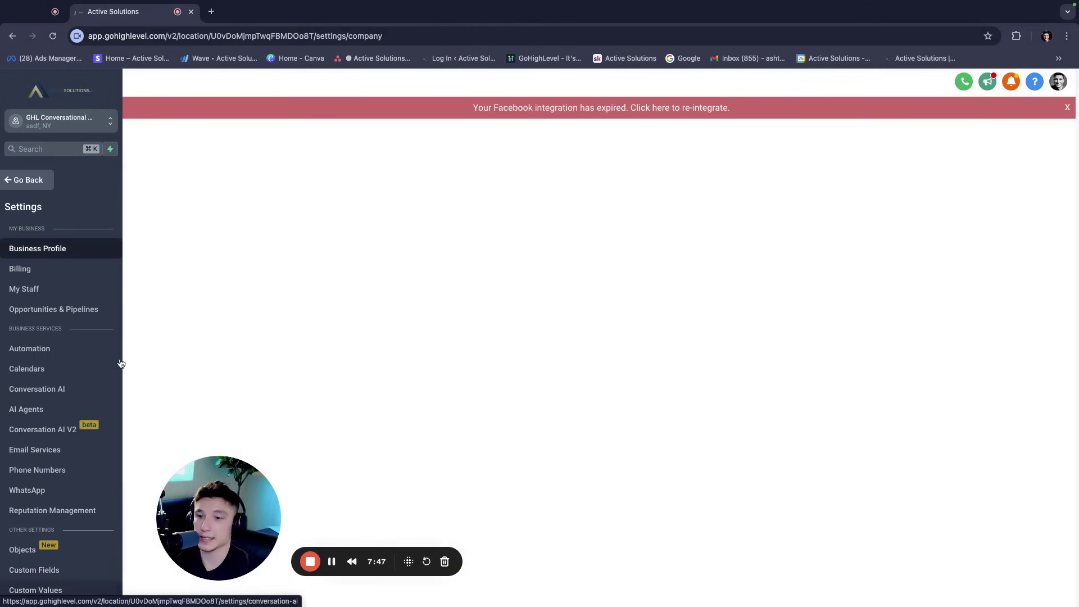
{"action": "left_click", "coordinate": [46, 390]}
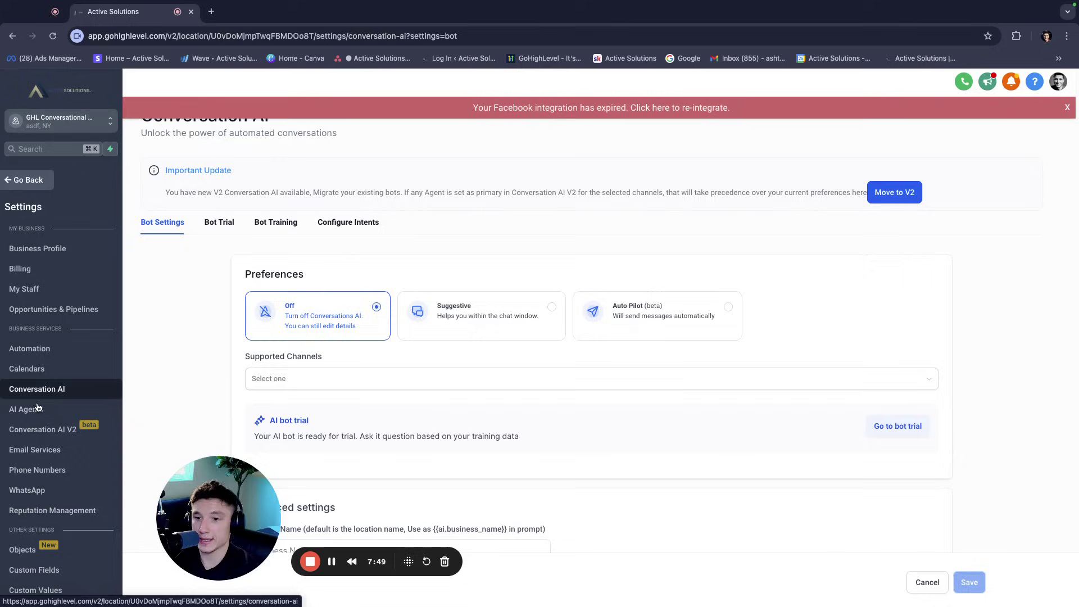
{"action": "left_click", "coordinate": [39, 429]}
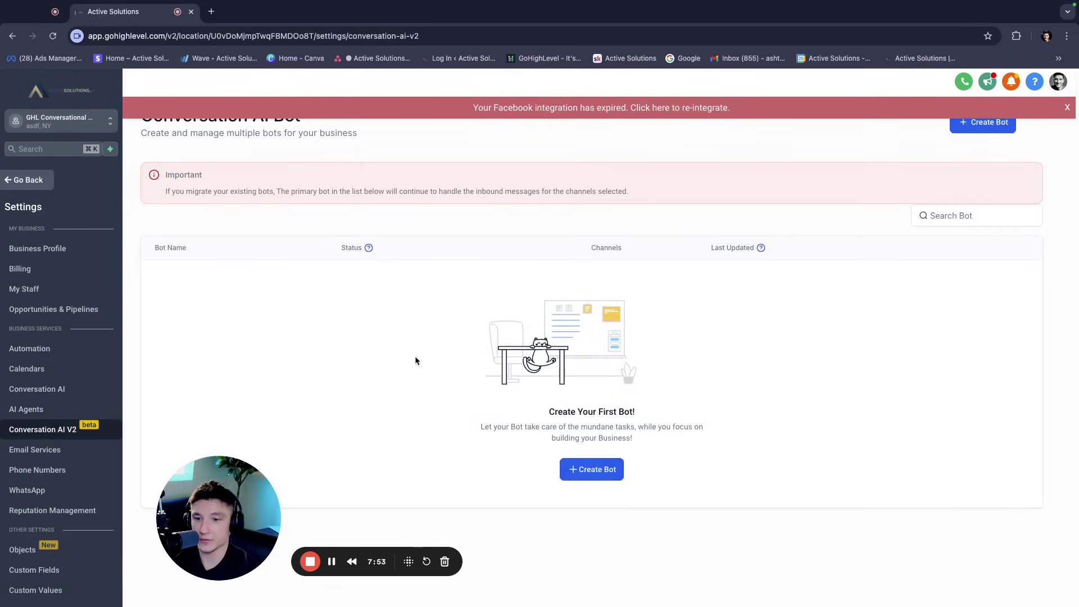
{"action": "left_click", "coordinate": [36, 389]}
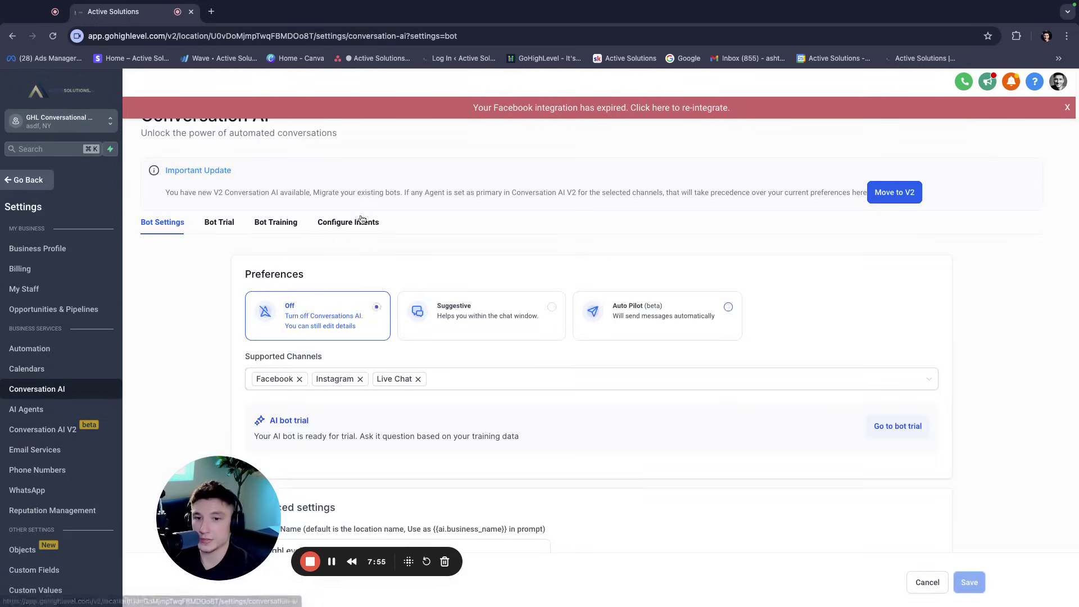
{"action": "scroll", "coordinate": [462, 275], "scroll_direction": "down", "scroll_amount": 2}
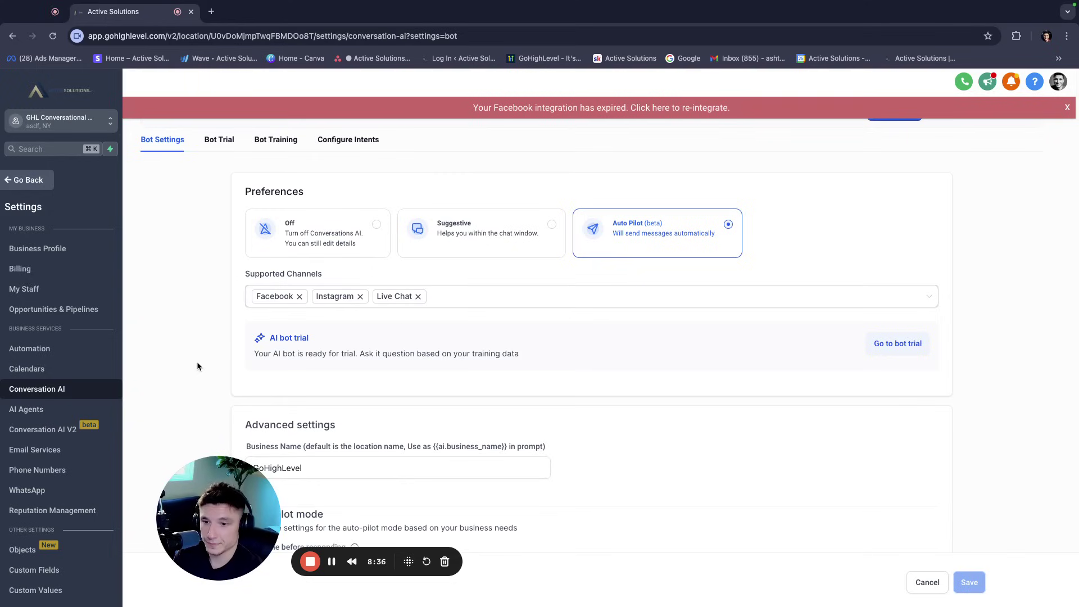
{"action": "scroll", "coordinate": [44, 421], "scroll_direction": "down", "scroll_amount": 1}
{"action": "scroll", "coordinate": [42, 427], "scroll_direction": "down", "scroll_amount": 5}
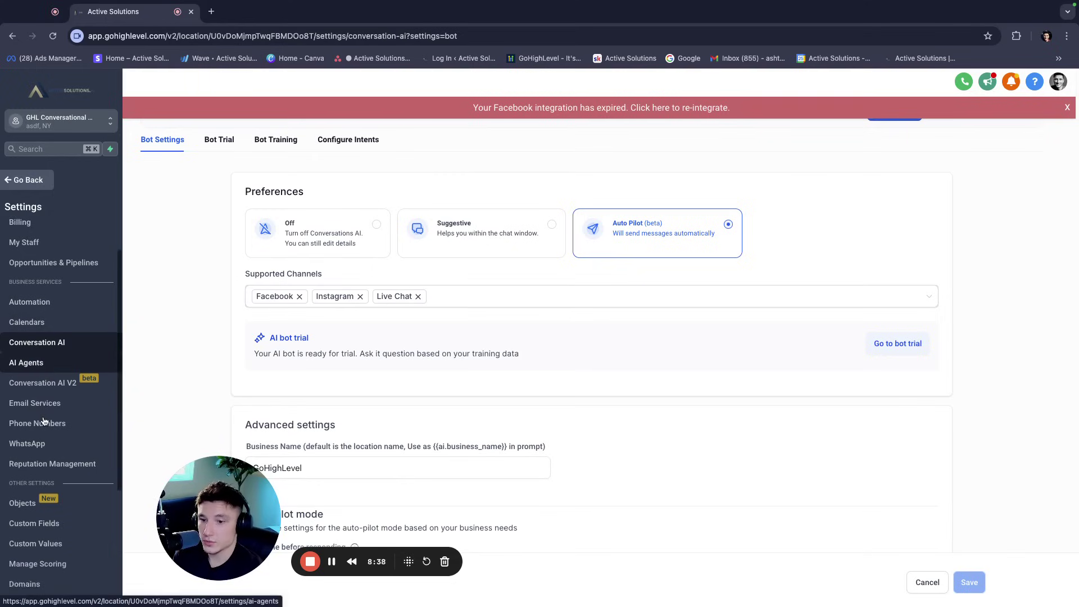
Open Custom Values and view the Conversational AI folder, including Appointment Link 'xyz.com'
{"action": "left_click", "coordinate": [33, 472]}
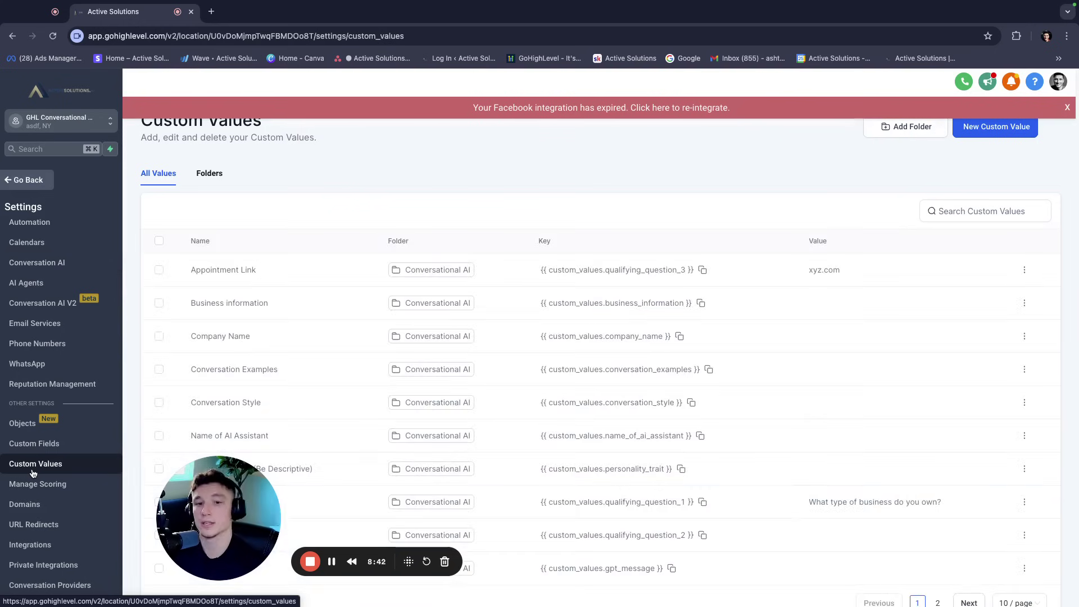
{"action": "left_click", "coordinate": [216, 179]}
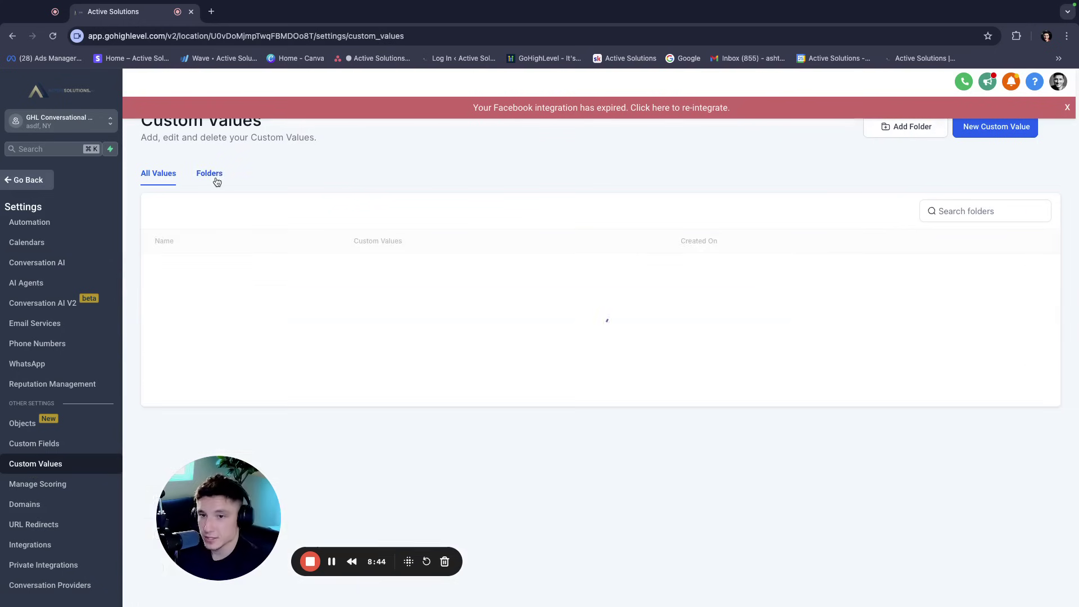
{"action": "left_click", "coordinate": [219, 272]}
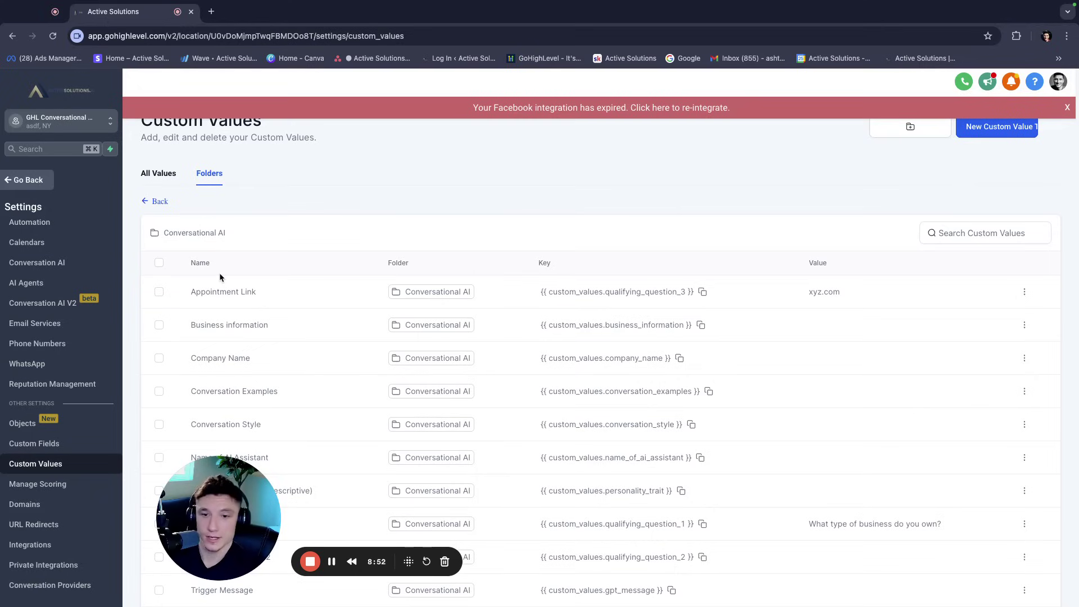
{"action": "scroll", "coordinate": [468, 274], "scroll_direction": "down", "scroll_amount": 2}
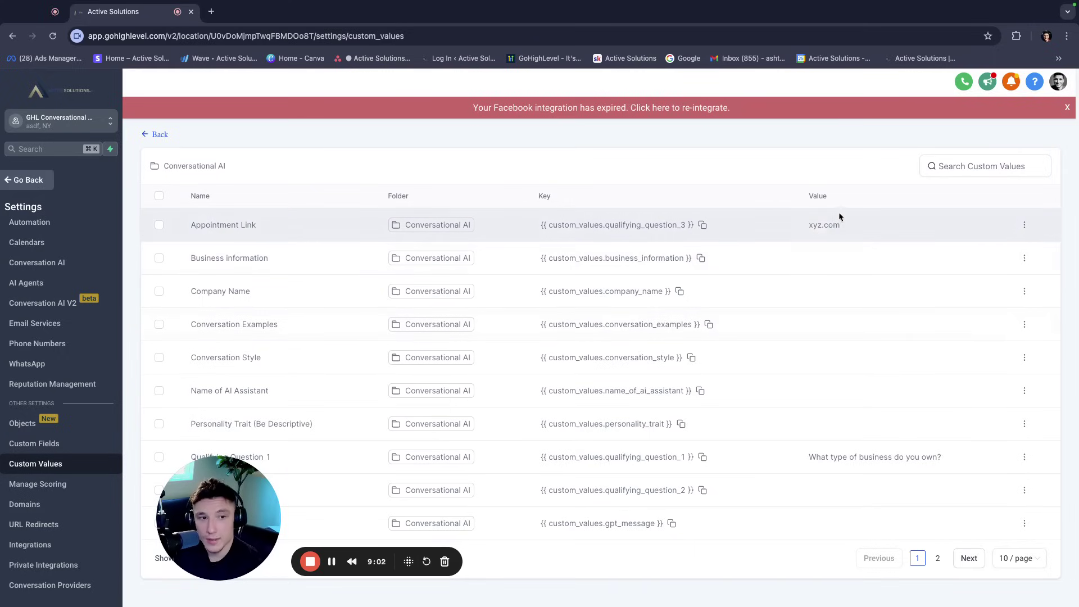
Copy the Appointment Link key, then bring up the Business information value's options
{"action": "left_click", "coordinate": [1024, 225]}
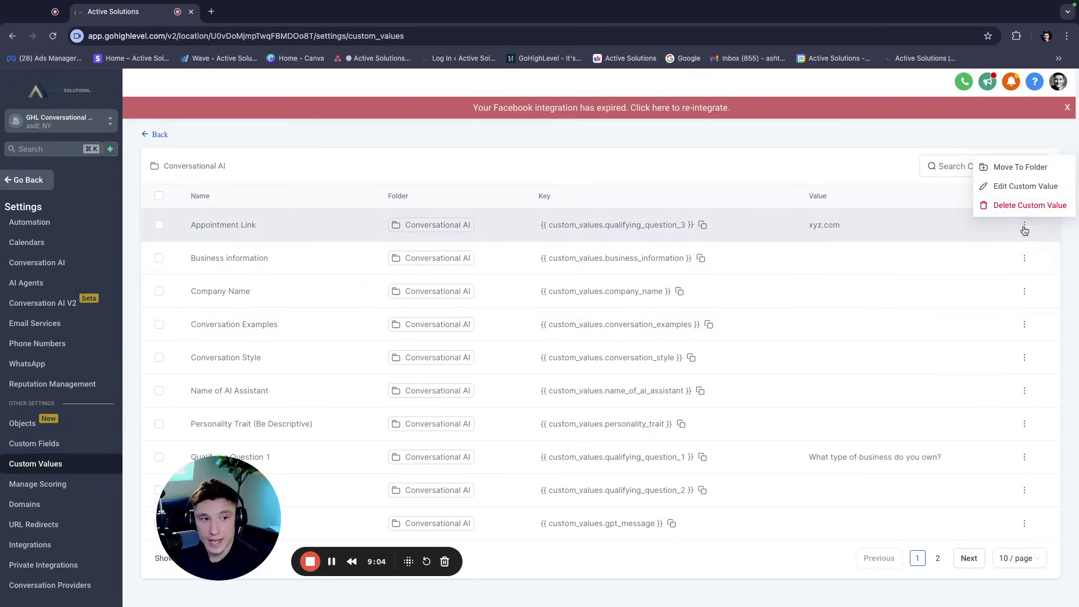
{"action": "left_click", "coordinate": [1004, 187]}
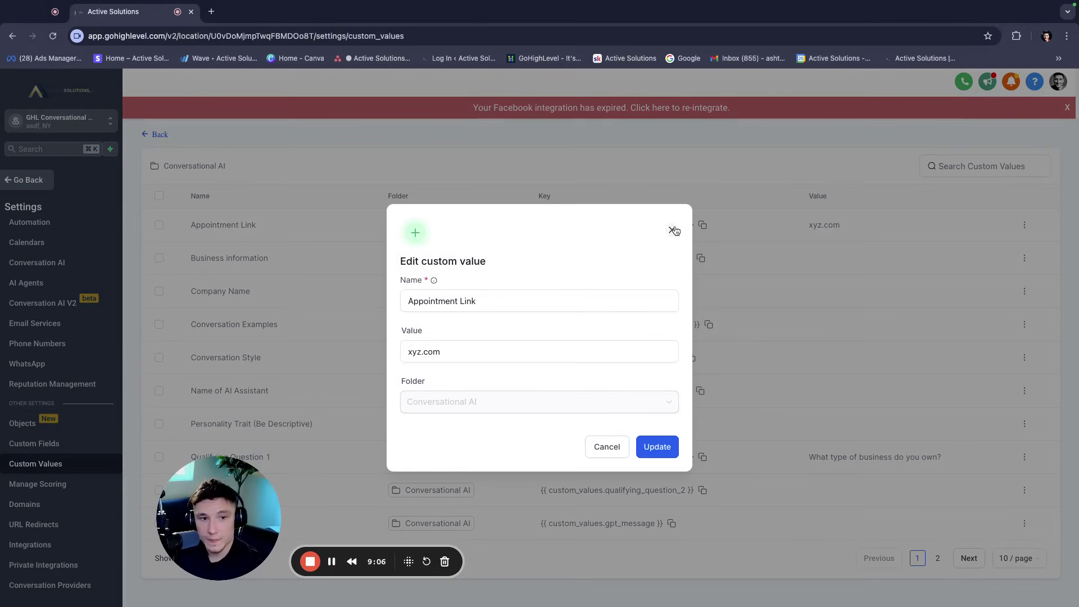
{"action": "left_click", "coordinate": [677, 230]}
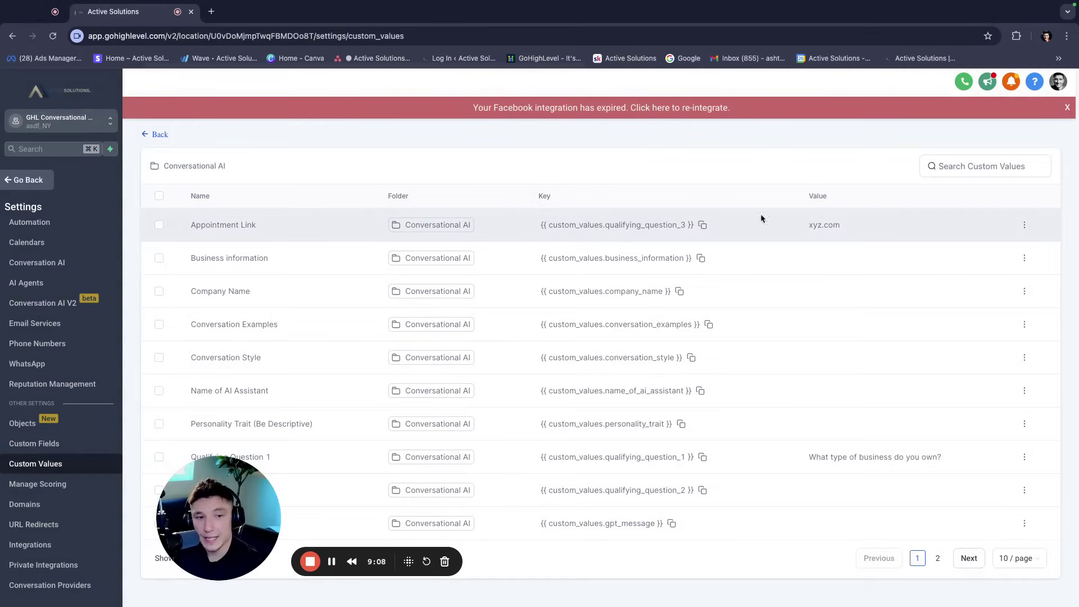
{"action": "left_click", "coordinate": [702, 224]}
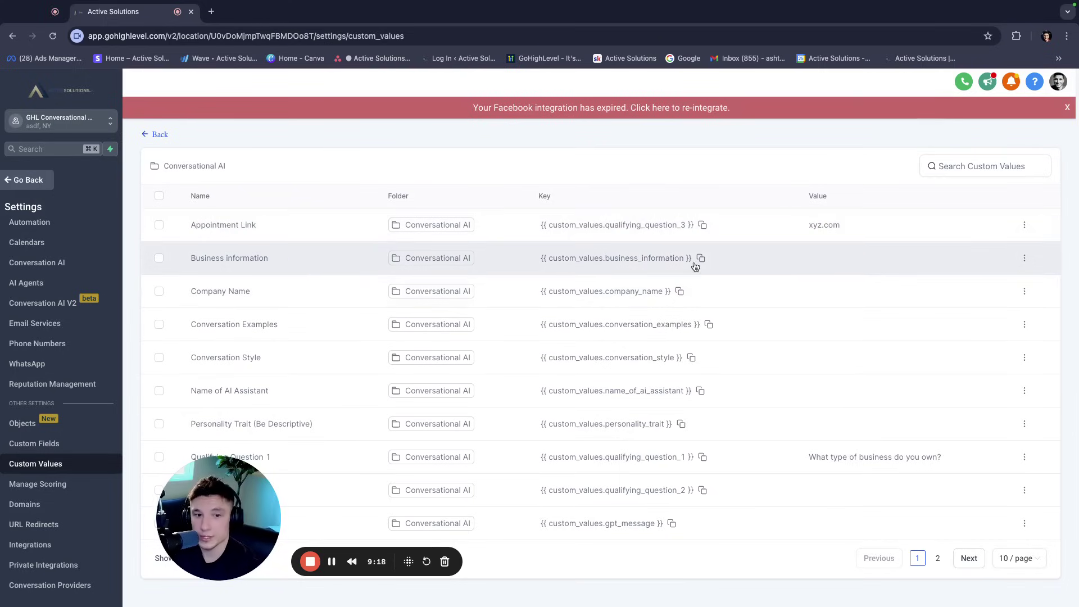
{"action": "left_click", "coordinate": [1023, 257]}
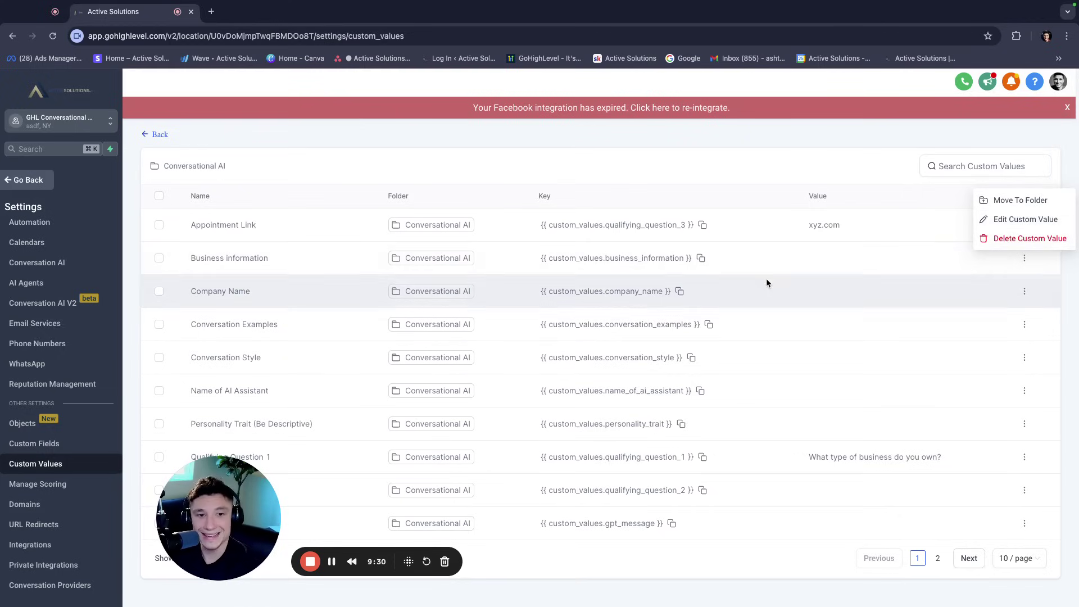
Copy the business_information key and leave Settings for the automation workflow list
{"action": "left_click", "coordinate": [700, 259]}
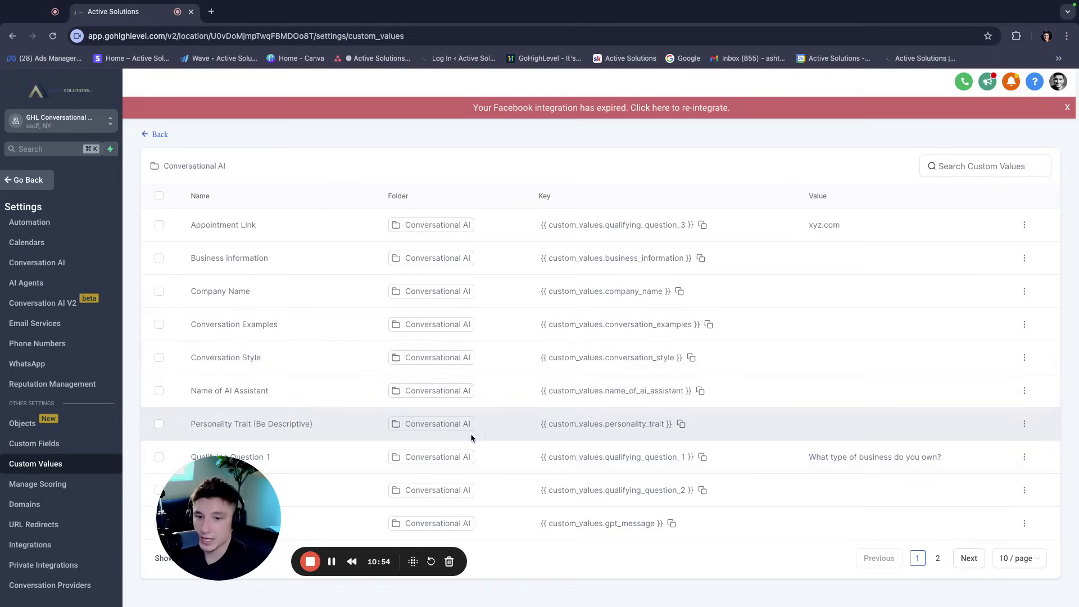
{"action": "left_click_drag", "start_coordinate": [255, 487], "coordinate": [396, 458]}
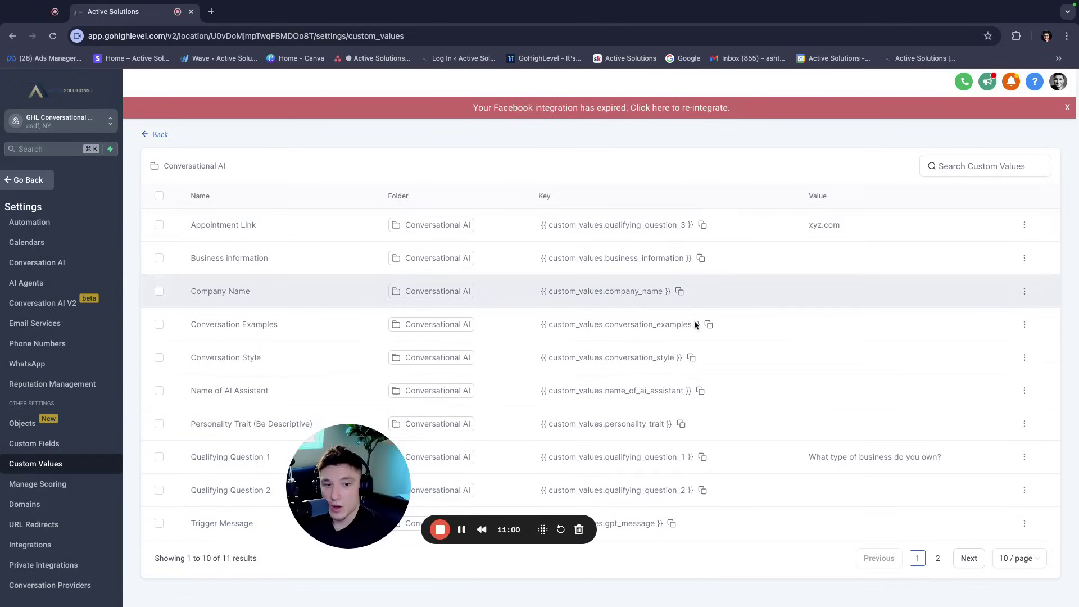
{"action": "left_click", "coordinate": [41, 186]}
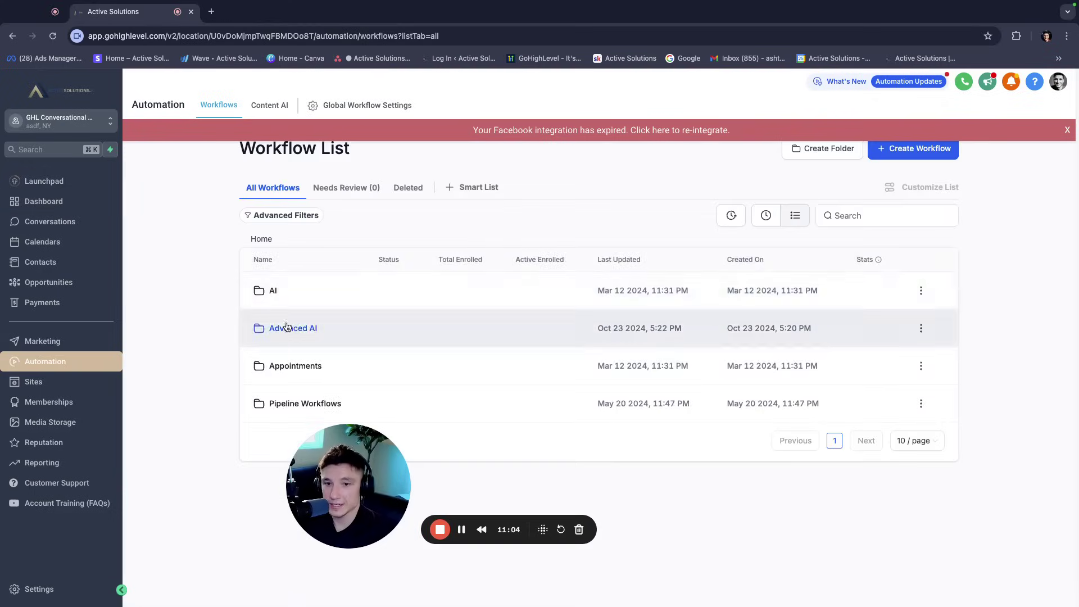
Open GPT 3.0 from the Advanced AI folder and its Appointment Booking Conversation AI Bot settings
{"action": "left_click", "coordinate": [287, 327]}
{"action": "left_click", "coordinate": [279, 290]}
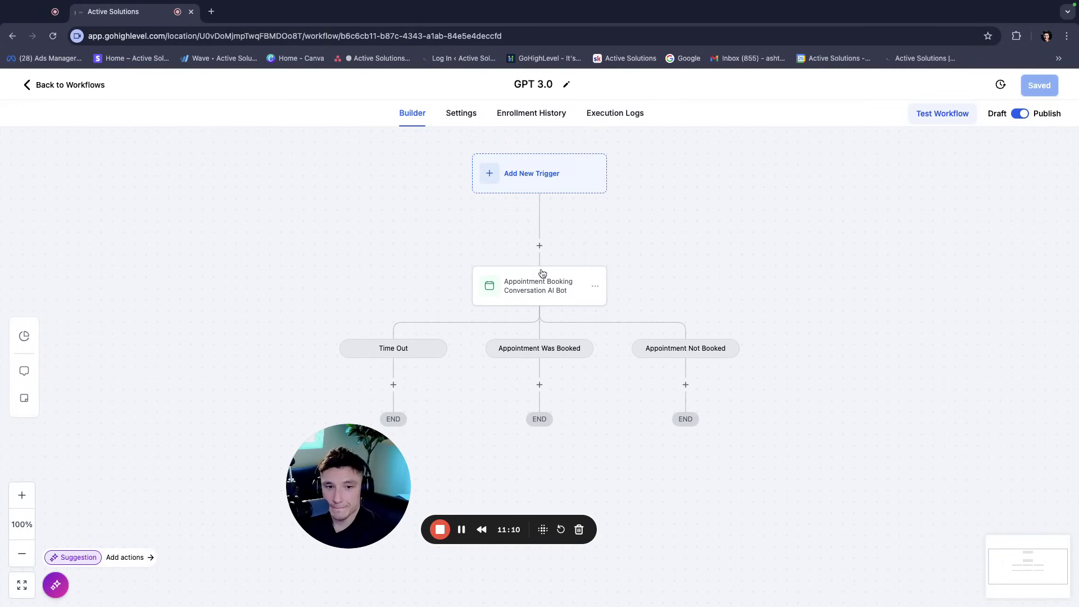
{"action": "left_click", "coordinate": [538, 290]}
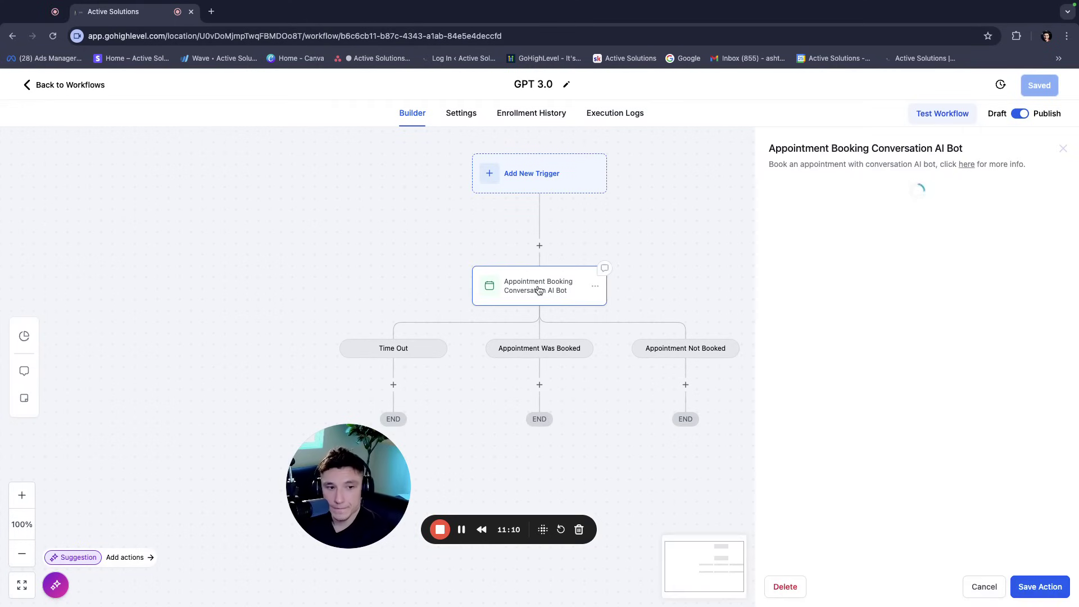
Read through the bot's Personality and Additional Instructions prompts built from custom values
{"action": "left_click", "coordinate": [936, 312]}
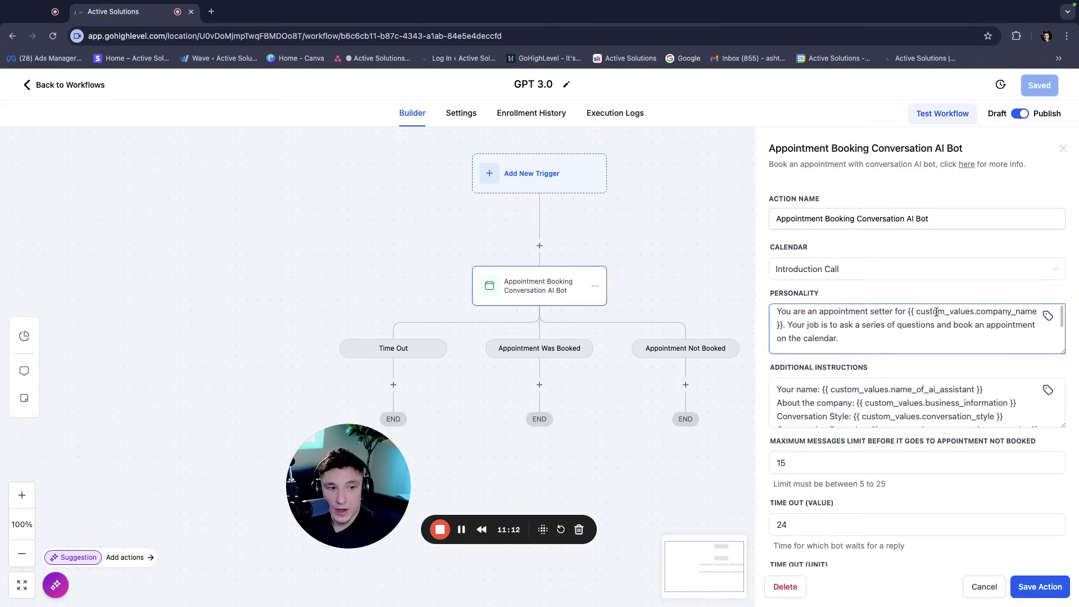
{"action": "scroll", "coordinate": [880, 338], "scroll_direction": "down", "scroll_amount": 2}
{"action": "left_click", "coordinate": [815, 384]}
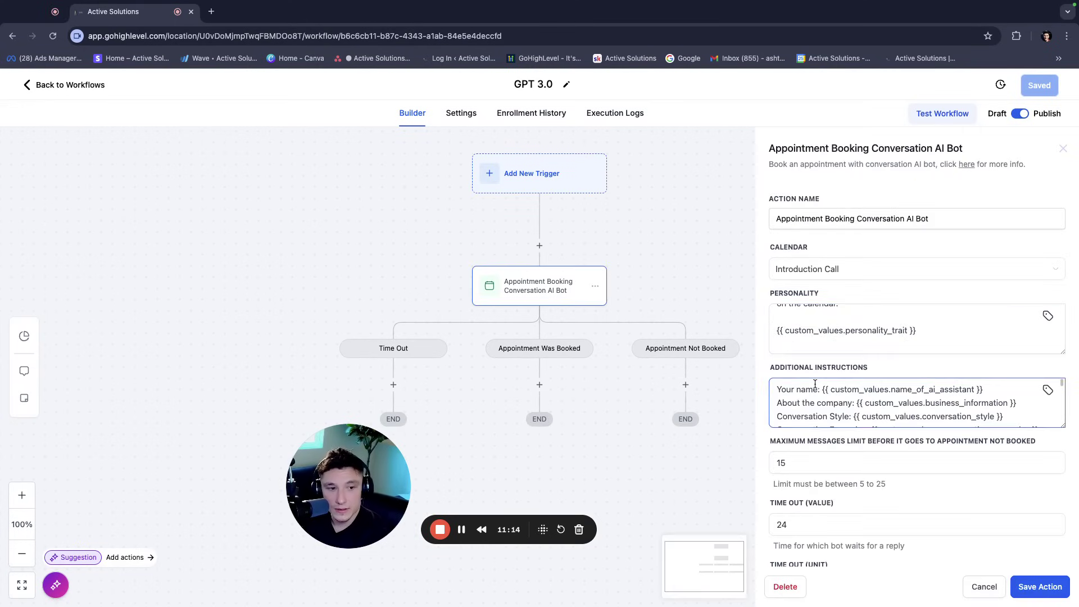
{"action": "scroll", "coordinate": [921, 388], "scroll_direction": "down", "scroll_amount": 10}
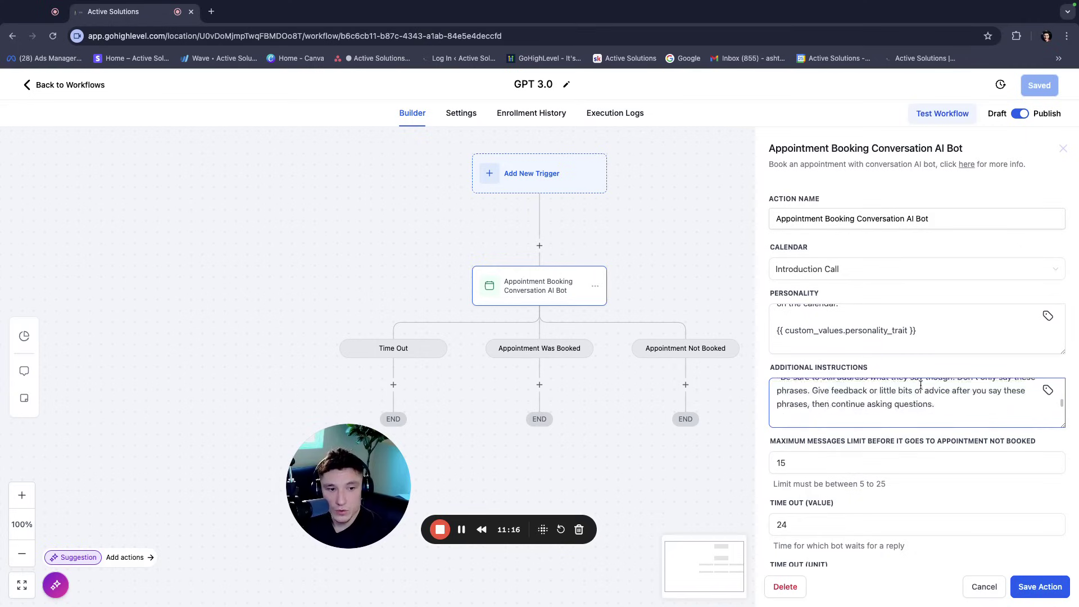
{"action": "scroll", "coordinate": [921, 386], "scroll_direction": "up", "scroll_amount": 10}
{"action": "scroll", "coordinate": [920, 386], "scroll_direction": "down", "scroll_amount": 2}
{"action": "scroll", "coordinate": [920, 386], "scroll_direction": "up", "scroll_amount": 1}
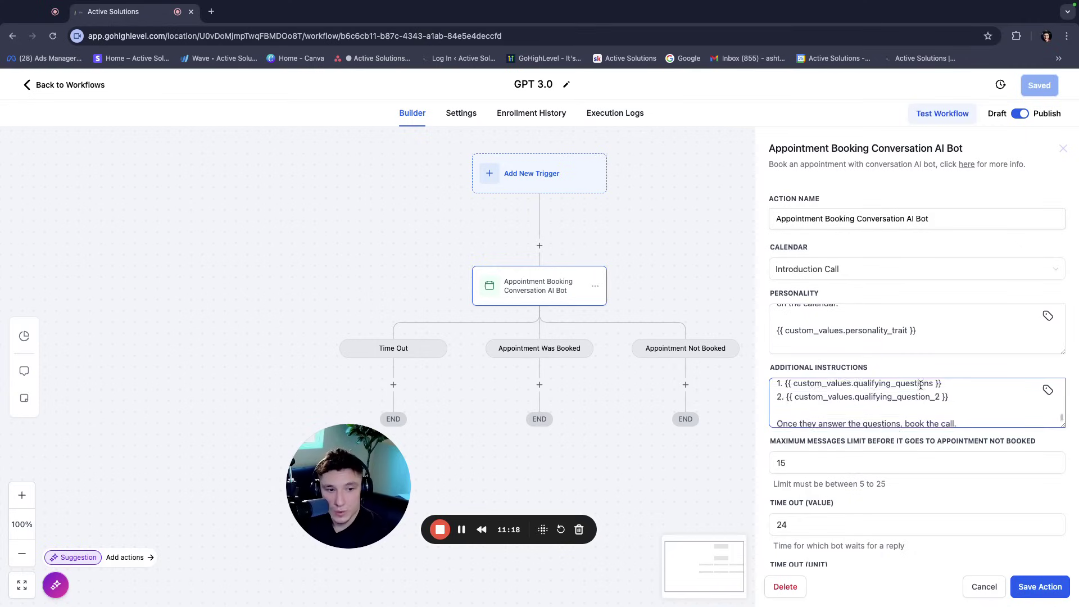
{"action": "scroll", "coordinate": [921, 386], "scroll_direction": "up", "scroll_amount": 3}
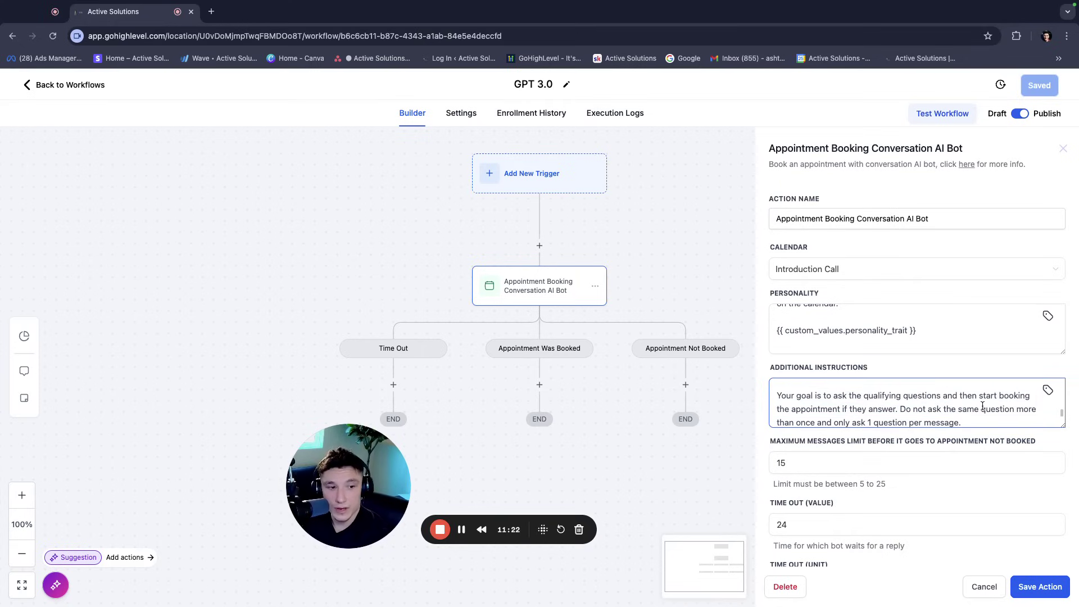
{"action": "scroll", "coordinate": [982, 406], "scroll_direction": "down", "scroll_amount": 1}
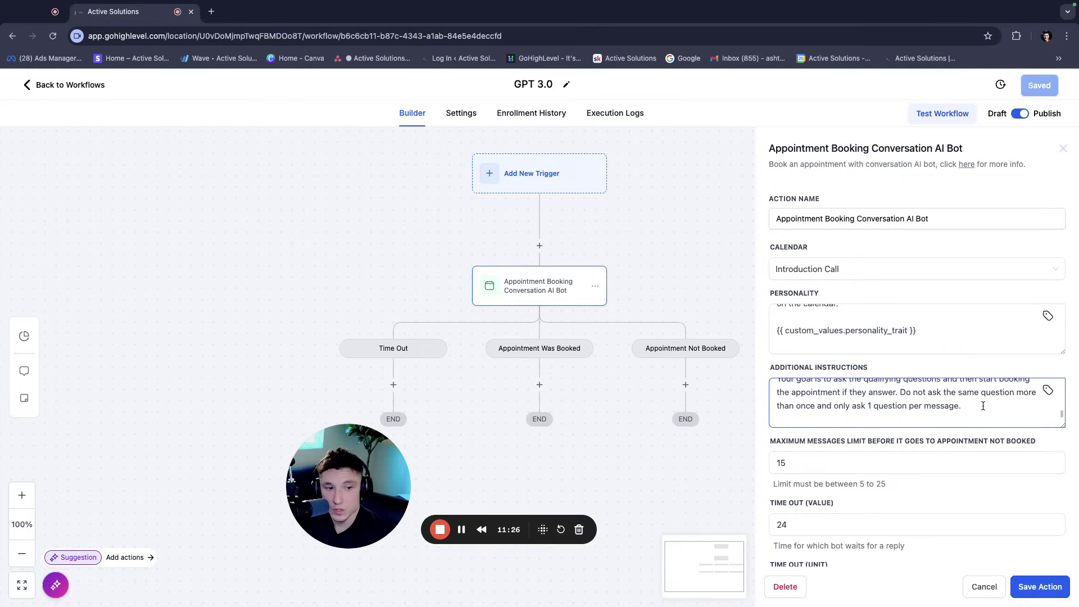
{"action": "scroll", "coordinate": [982, 406], "scroll_direction": "down", "scroll_amount": 3}
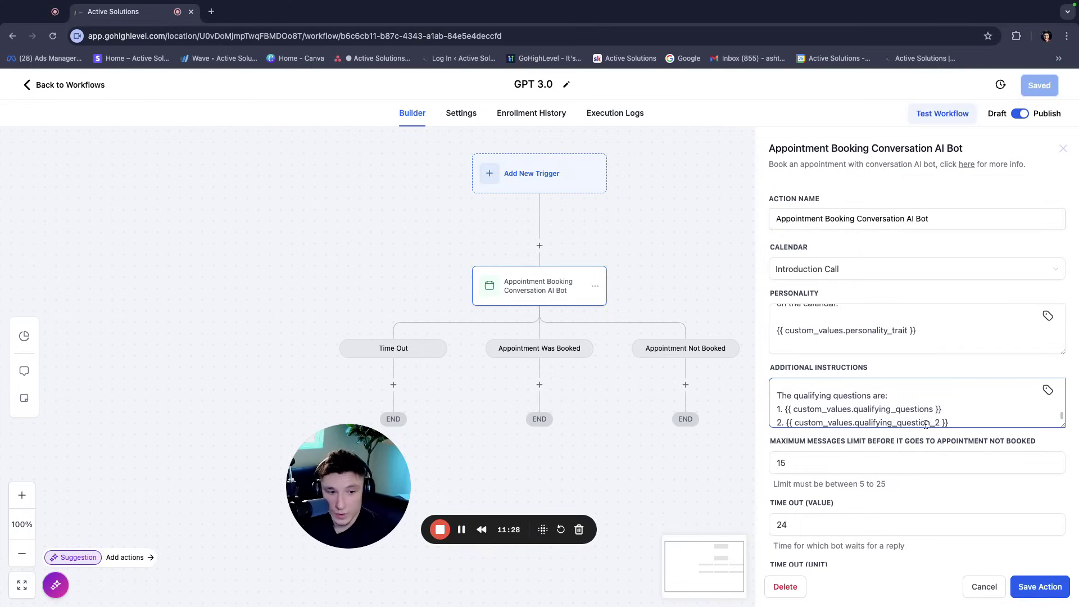
Leave the workflow and view the Conversational AI folder under Settings > Custom Values > Folders
{"action": "left_click", "coordinate": [1062, 148]}
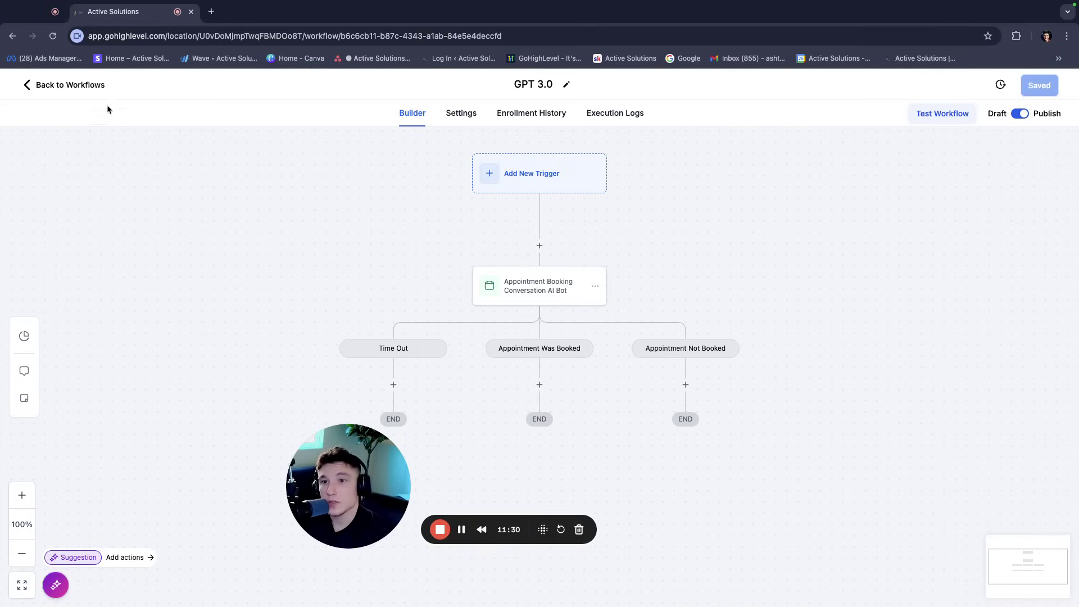
{"action": "left_click", "coordinate": [70, 85]}
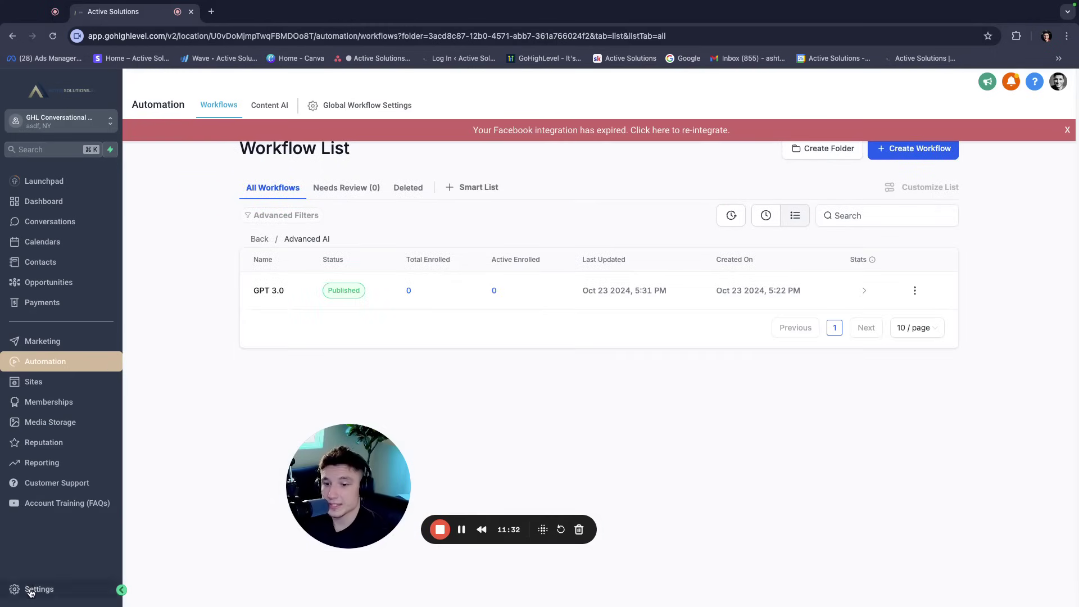
{"action": "left_click", "coordinate": [31, 590]}
{"action": "scroll", "coordinate": [56, 242], "scroll_direction": "down", "scroll_amount": 1}
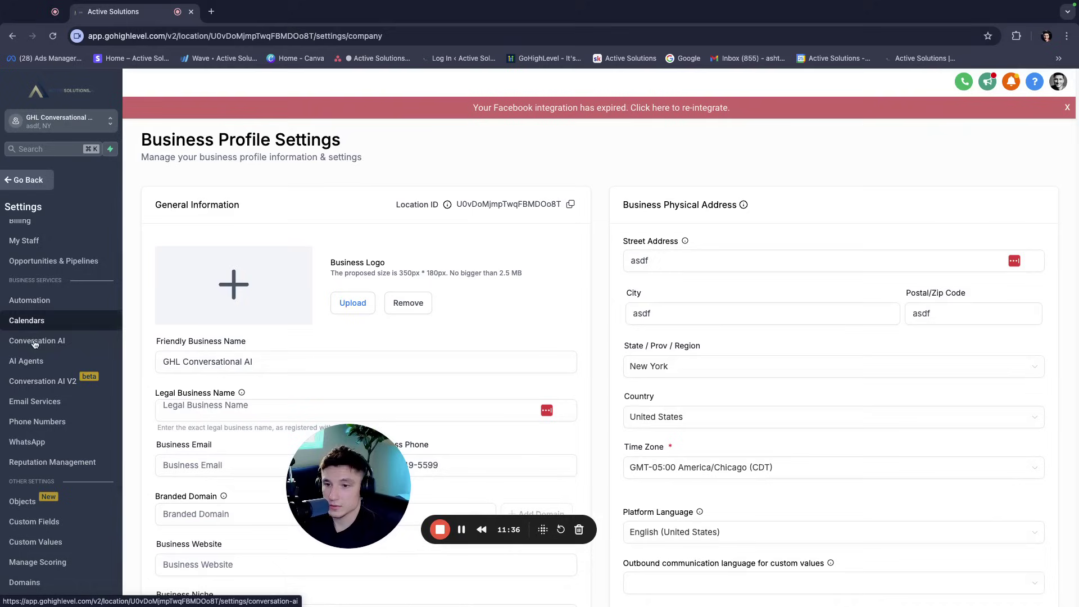
{"action": "scroll", "coordinate": [33, 443], "scroll_direction": "down", "scroll_amount": 3}
{"action": "left_click", "coordinate": [35, 451]}
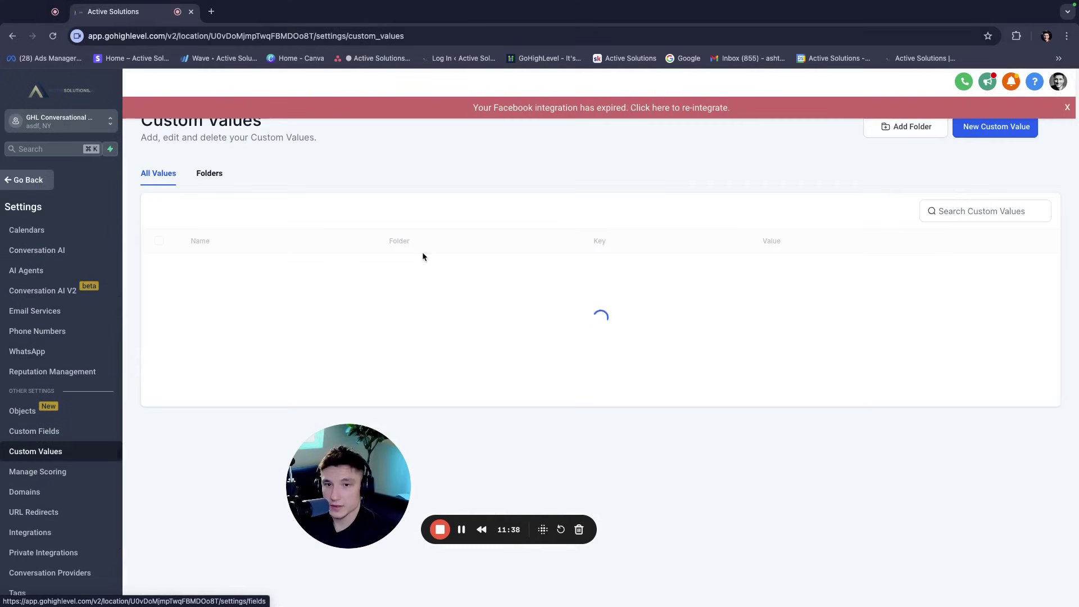
{"action": "left_click", "coordinate": [217, 175]}
{"action": "left_click", "coordinate": [214, 267]}
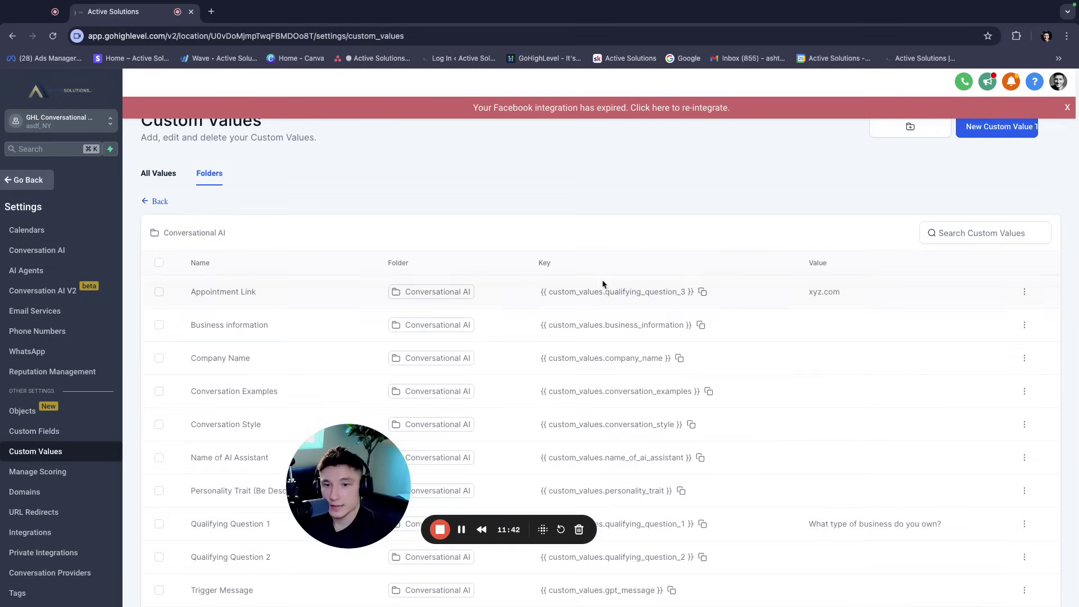
{"action": "scroll", "coordinate": [602, 278], "scroll_direction": "down", "scroll_amount": 2}
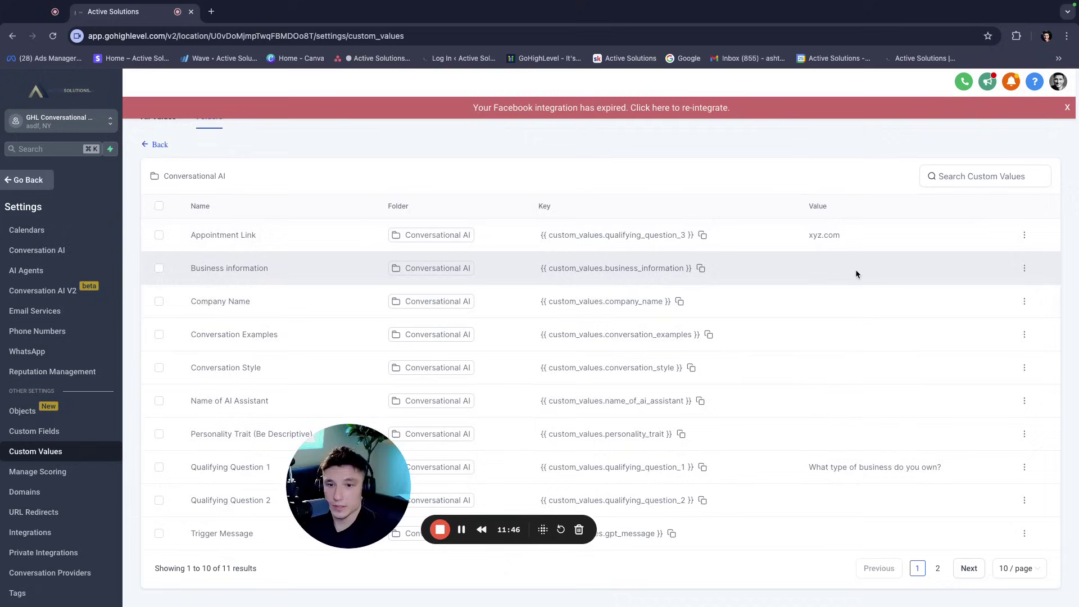
{"action": "scroll", "coordinate": [787, 454], "scroll_direction": "down", "scroll_amount": 1}
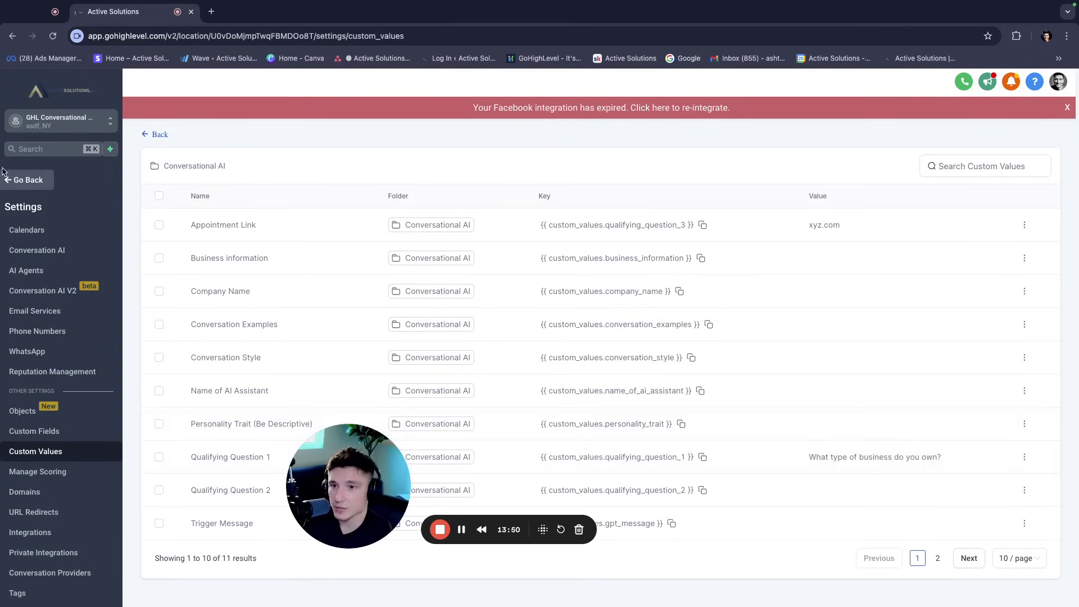
Reopen the GPT 3.0 workflow from Advanced AI and close the trigger chooser without adding one
{"action": "left_click", "coordinate": [35, 185]}
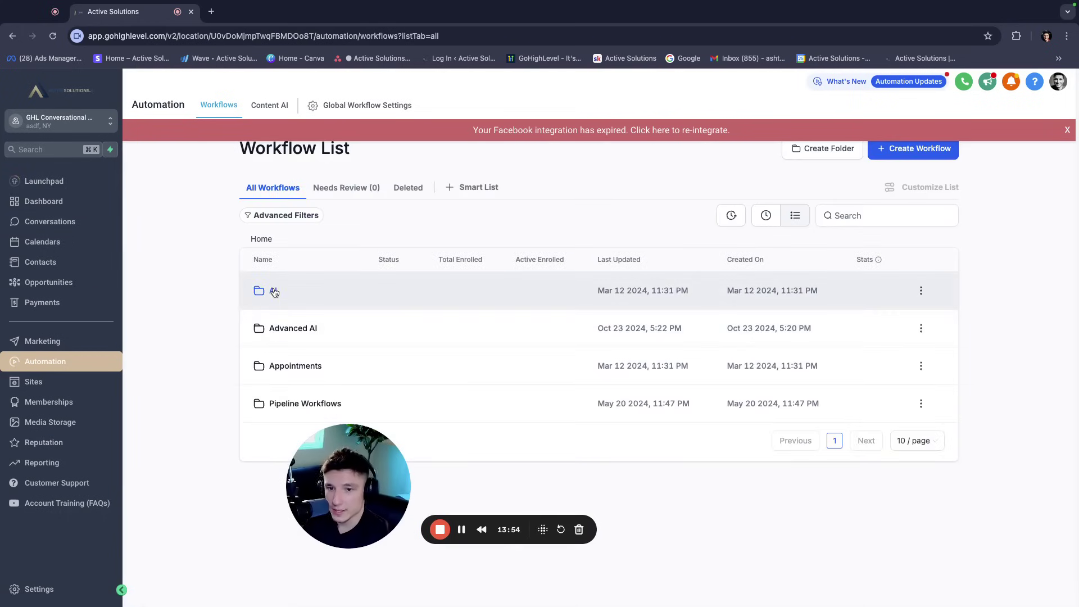
{"action": "left_click", "coordinate": [277, 325]}
{"action": "left_click", "coordinate": [276, 290]}
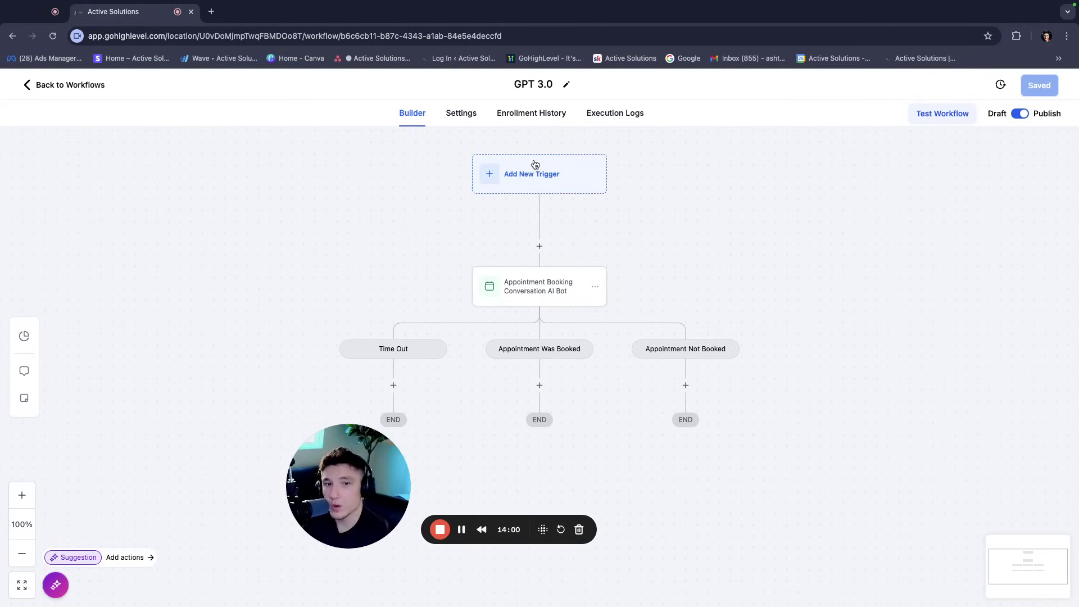
{"action": "left_click", "coordinate": [535, 165]}
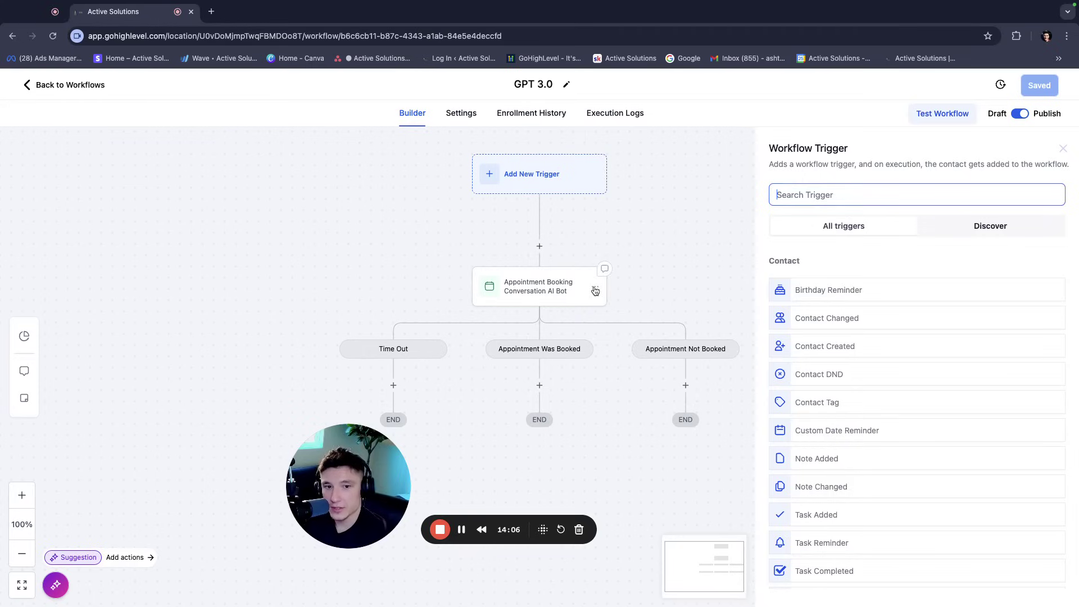
{"action": "left_click", "coordinate": [1058, 150]}
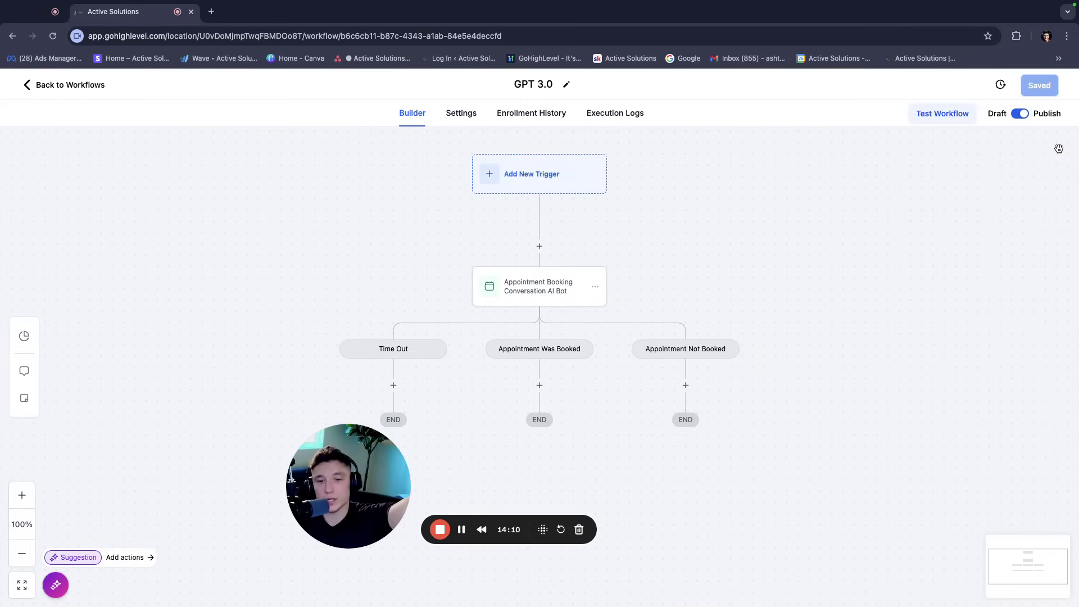